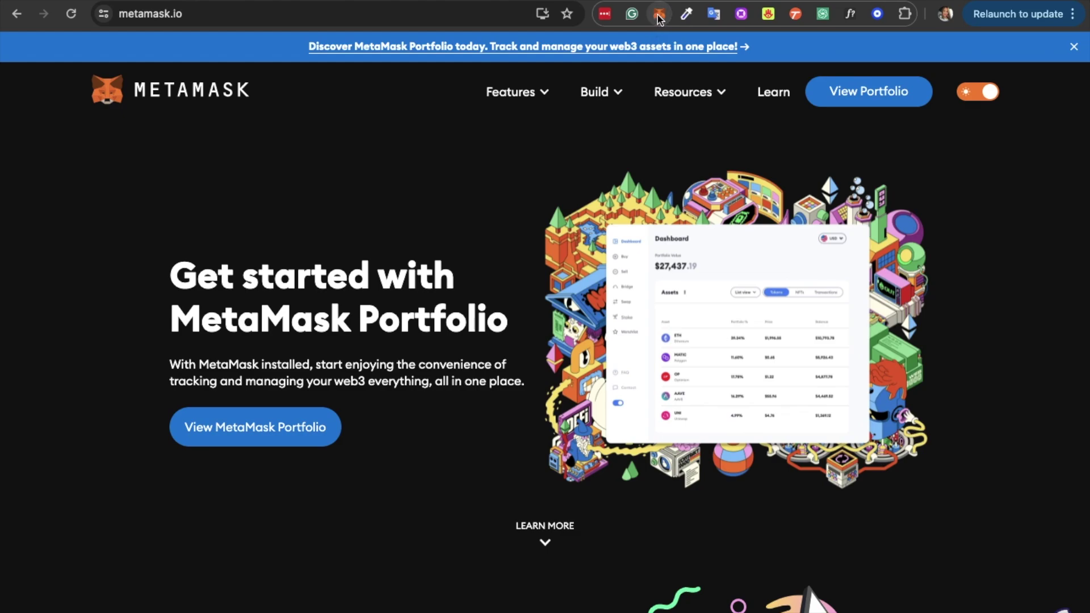
Step: Add Base Mainnet from the popular custom networks to the MetaMask wallet and approve it
left_click(659, 15)
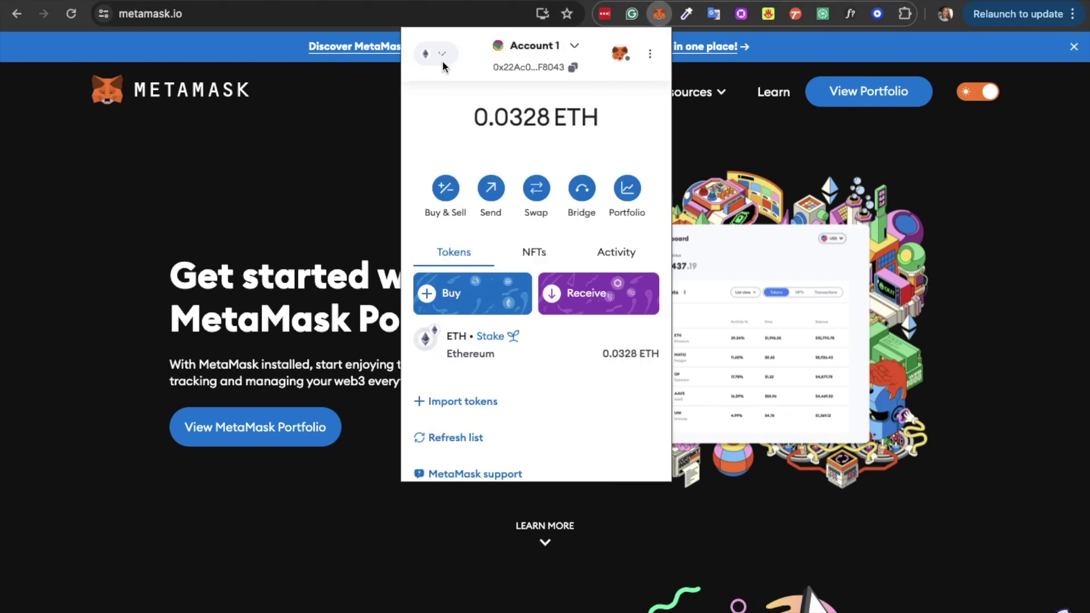
left_click(443, 54)
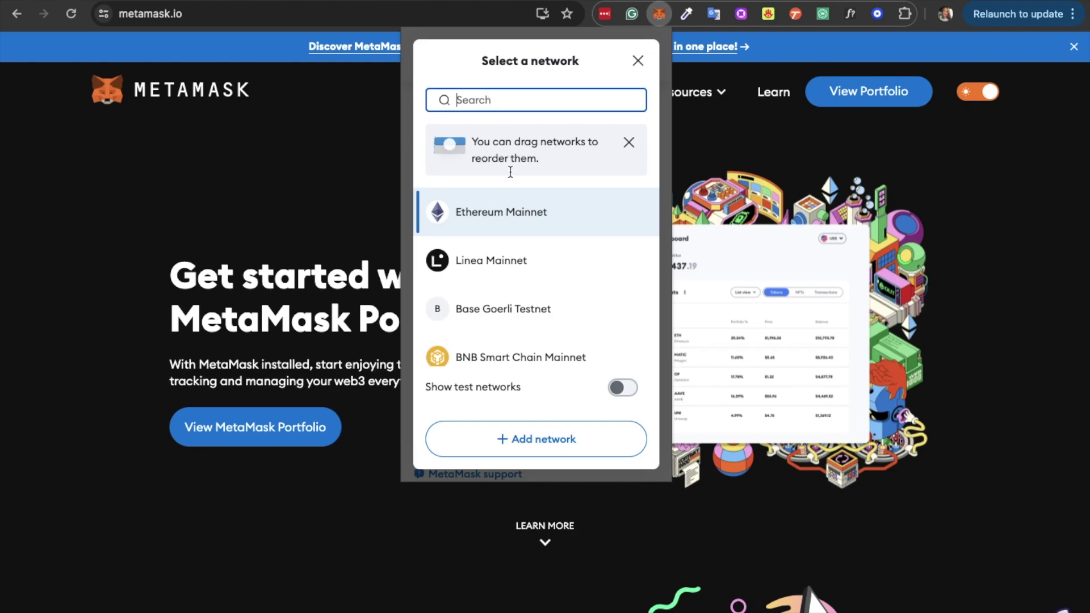
left_click(514, 429)
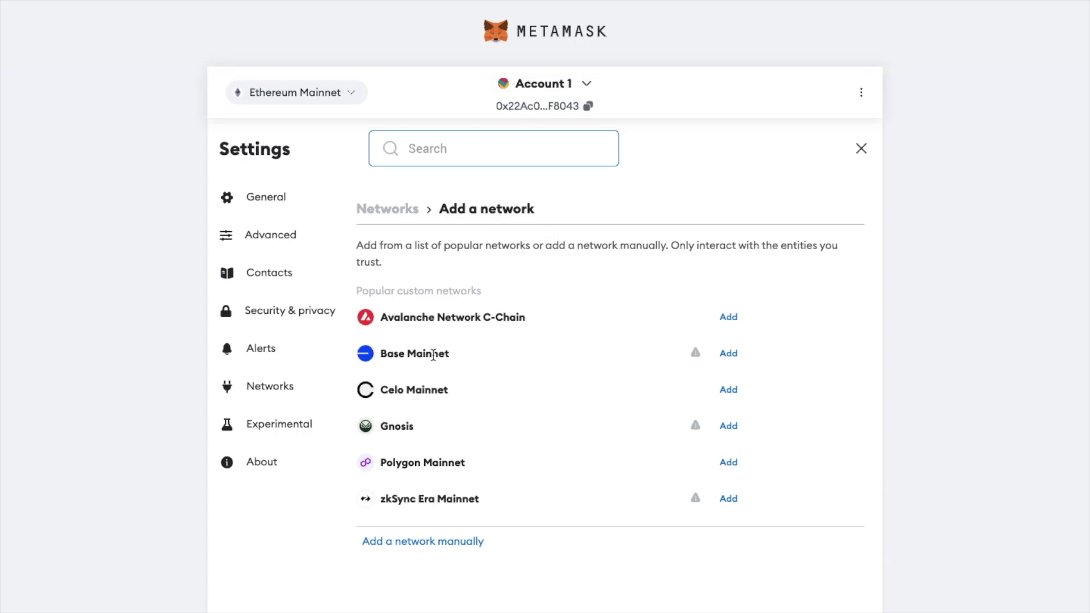
left_click(730, 355)
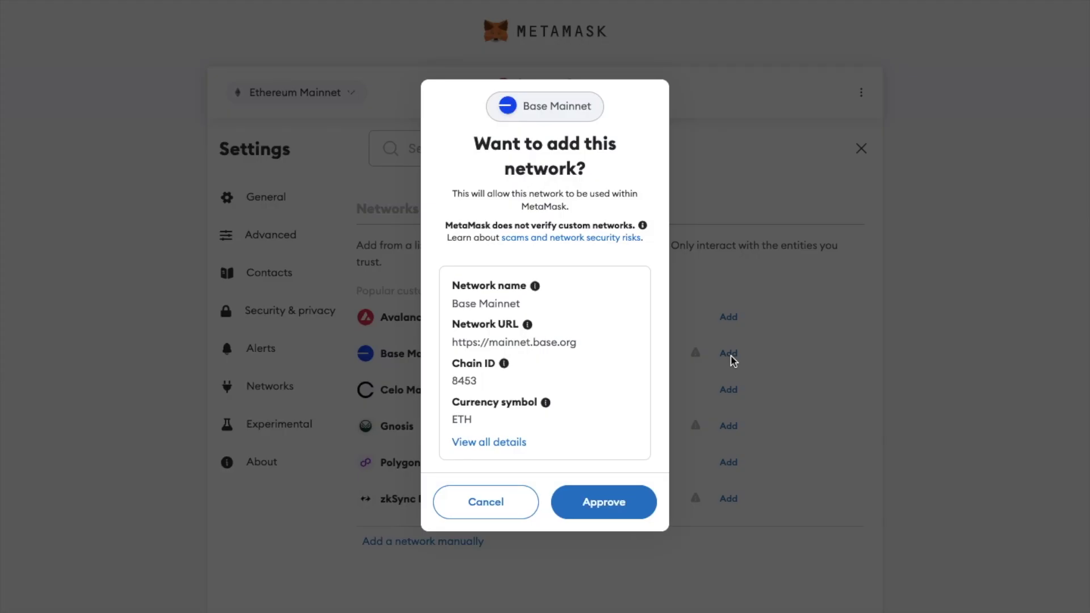
left_click(635, 511)
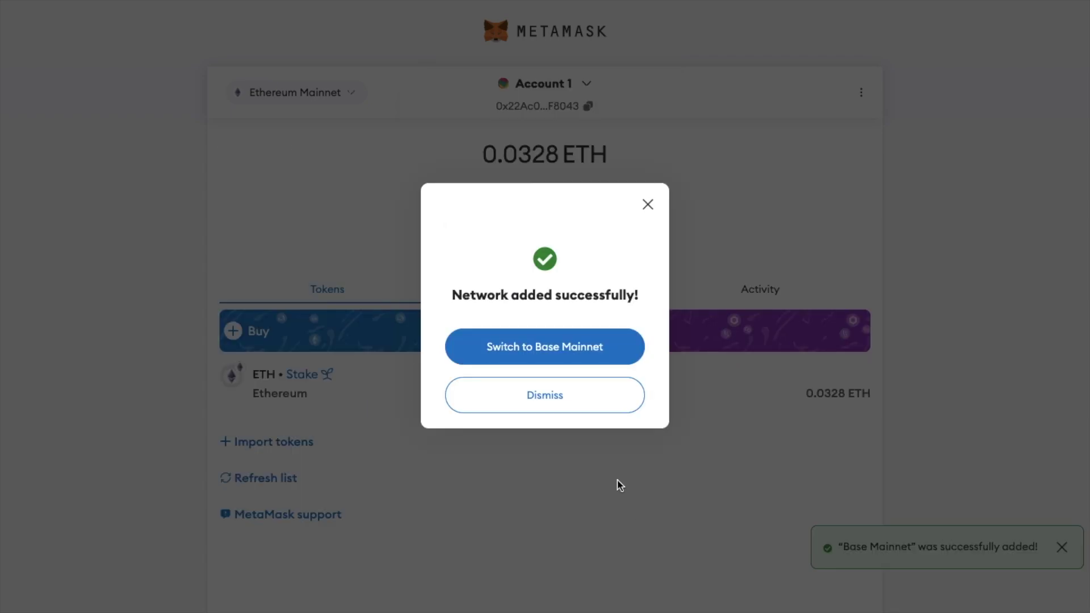
Step: Switch the wallet to Base Mainnet, dismiss the network notice, and copy the Account 1 address
left_click(590, 358)
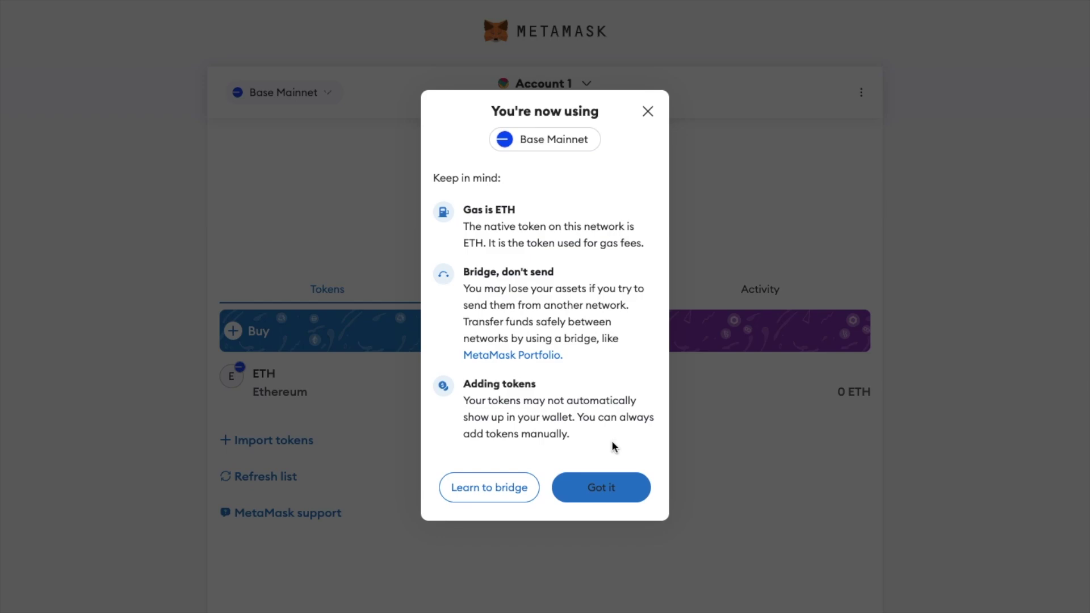
left_click(599, 499)
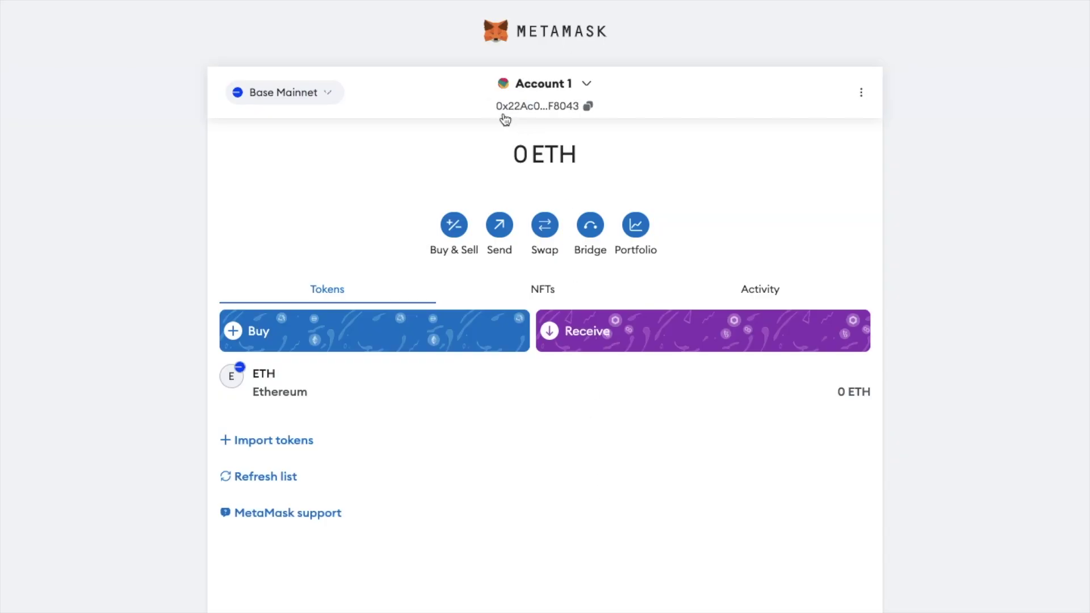
left_click(588, 107)
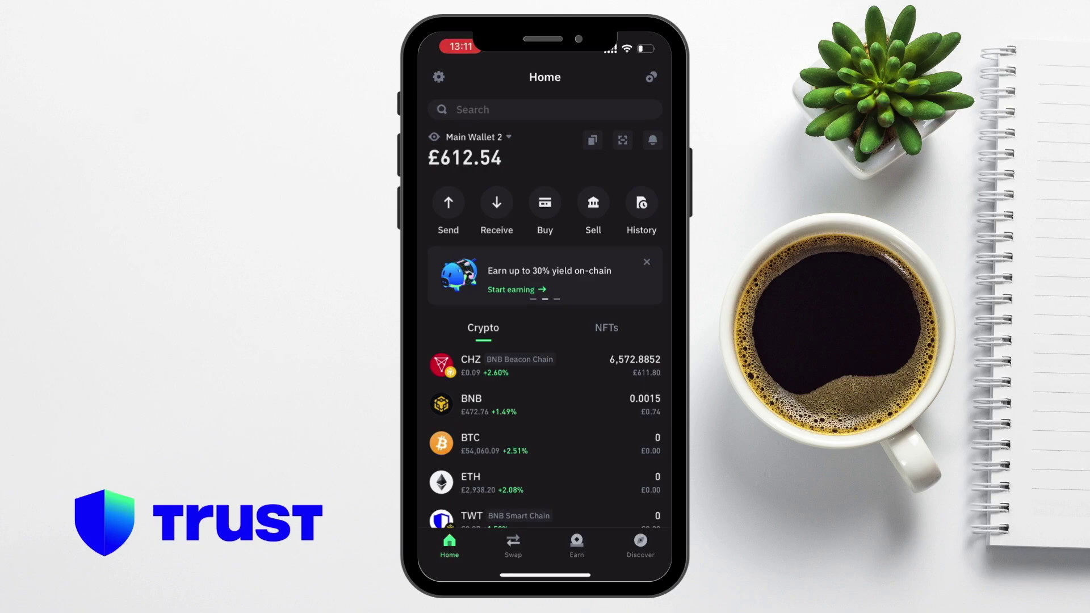
Step: In Trust Wallet, start receiving crypto and filter the asset list to the Base network by searching for "base"
left_click(496, 203)
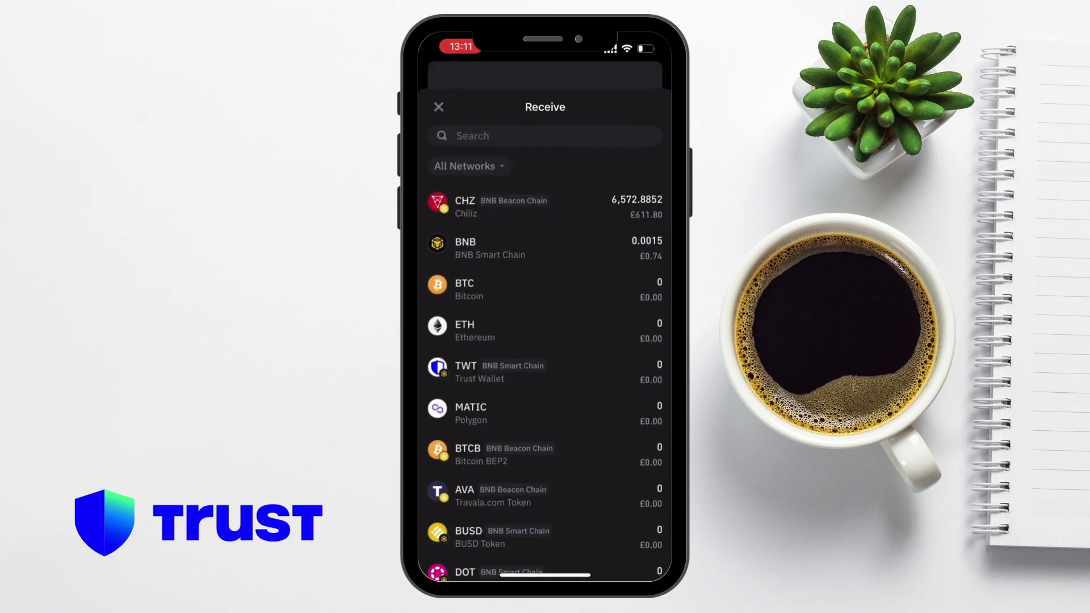
left_click(469, 146)
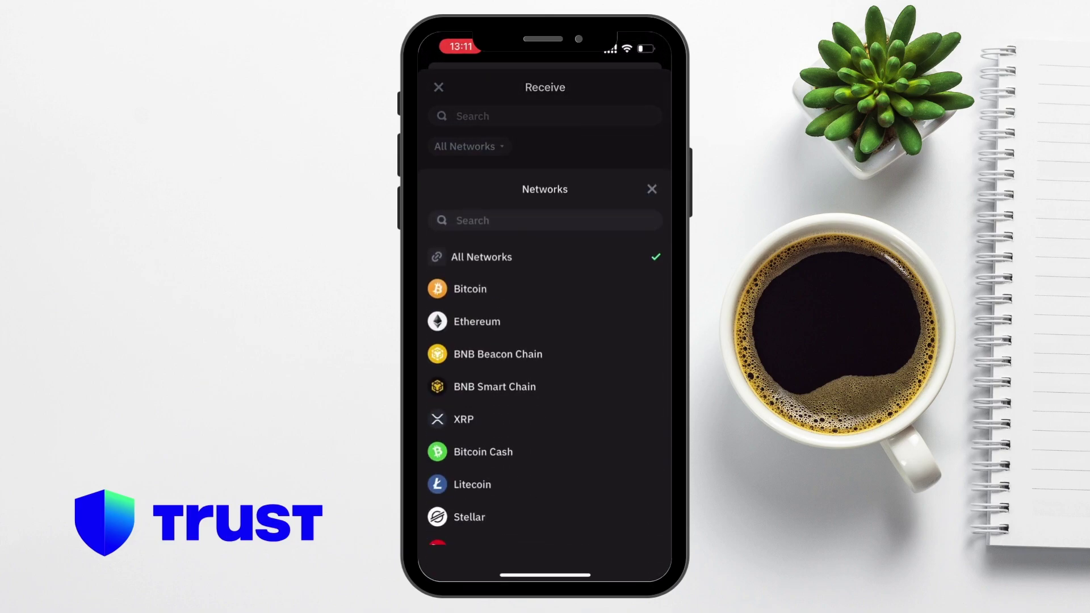
scroll(544, 392, "down", 5)
scroll(544, 392, "up", 4)
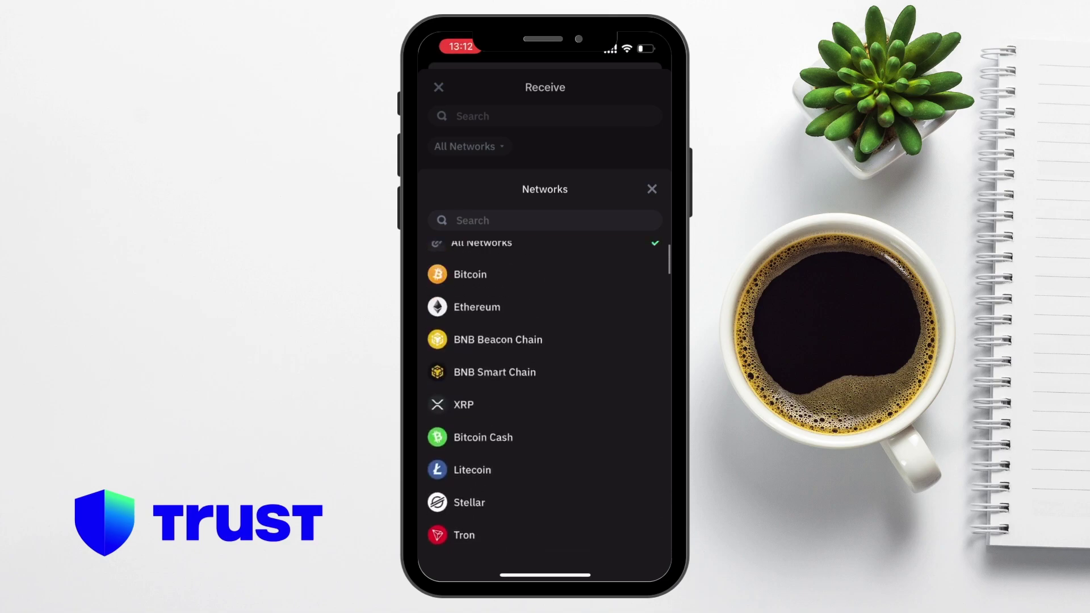
left_click(511, 220)
type("b")
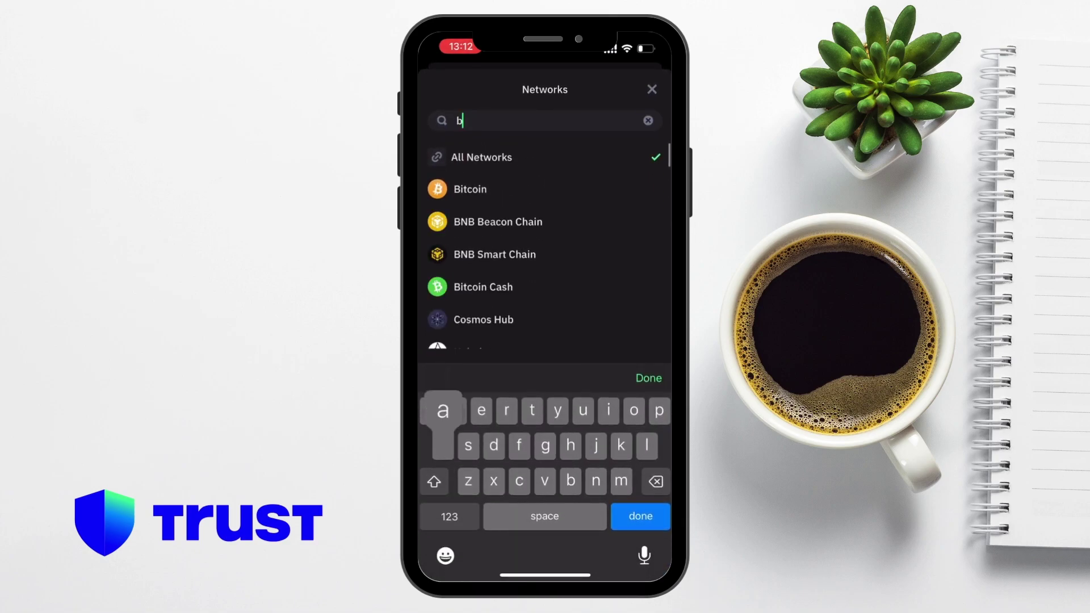
type("ase")
left_click(466, 189)
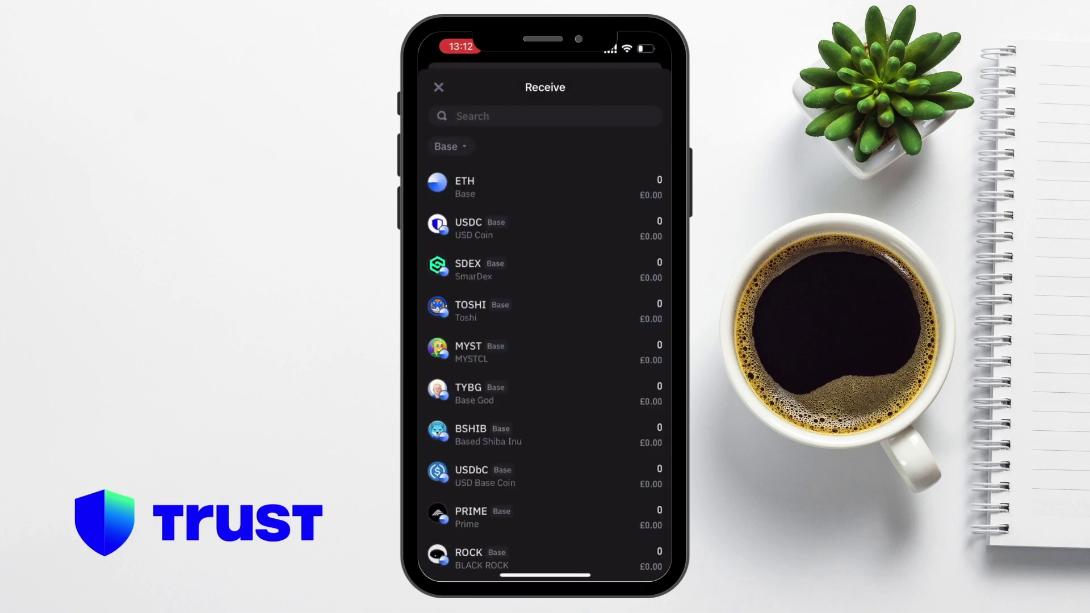
Step: Choose USDC on Base as the asset to receive and copy its receiving address
scroll(545, 375, "down", 7)
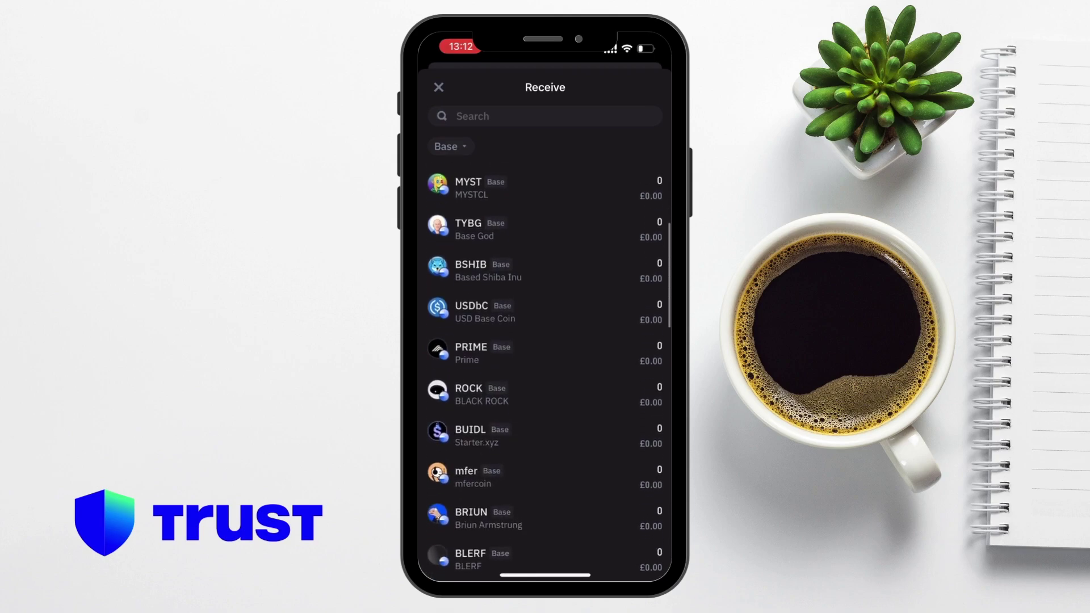
scroll(545, 374, "up", 7)
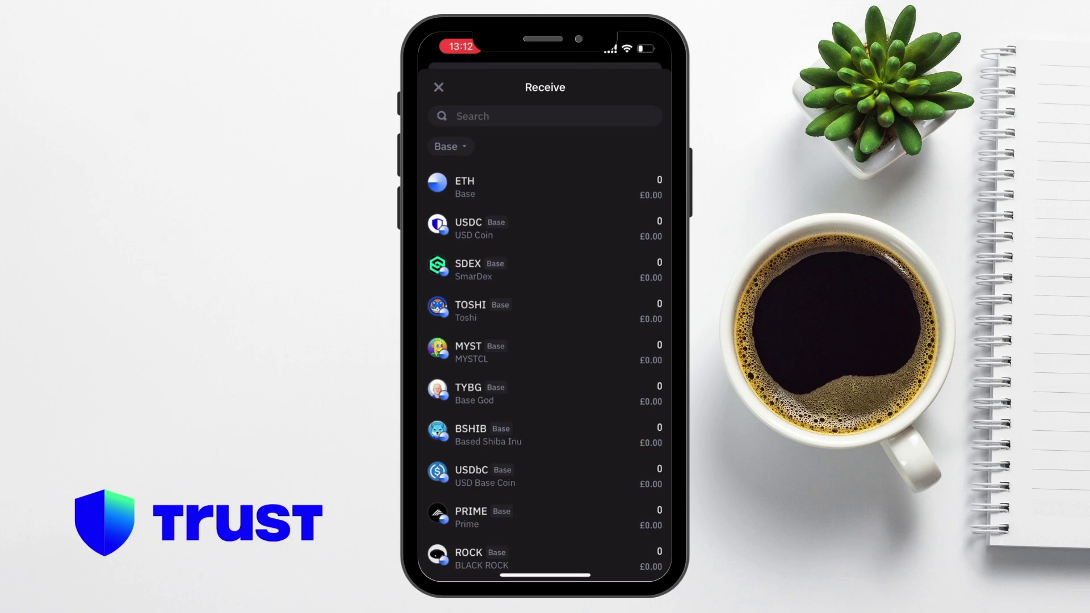
left_click(471, 229)
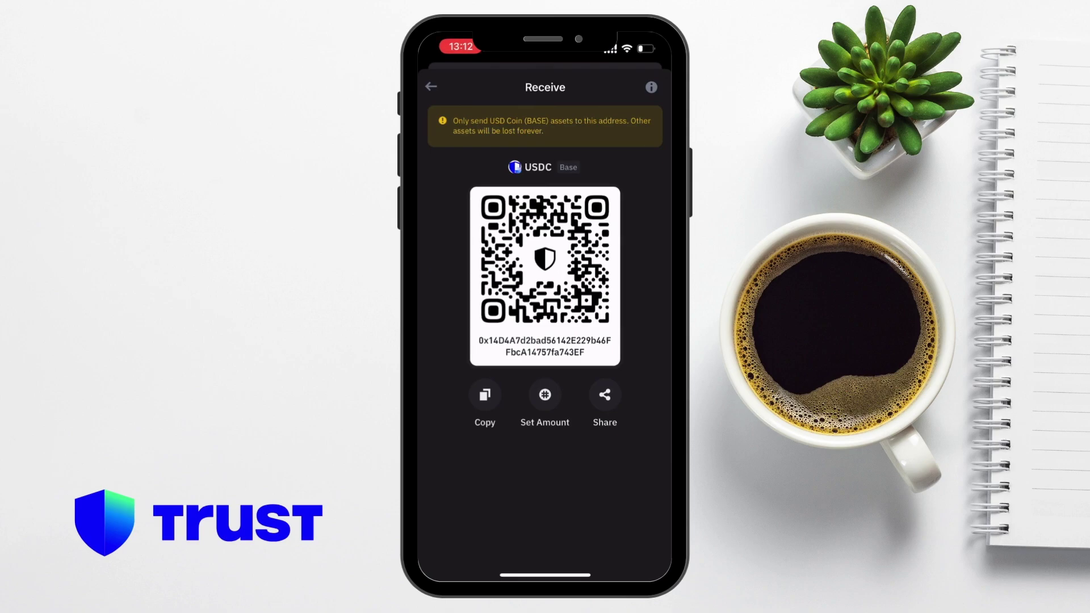
left_click(484, 394)
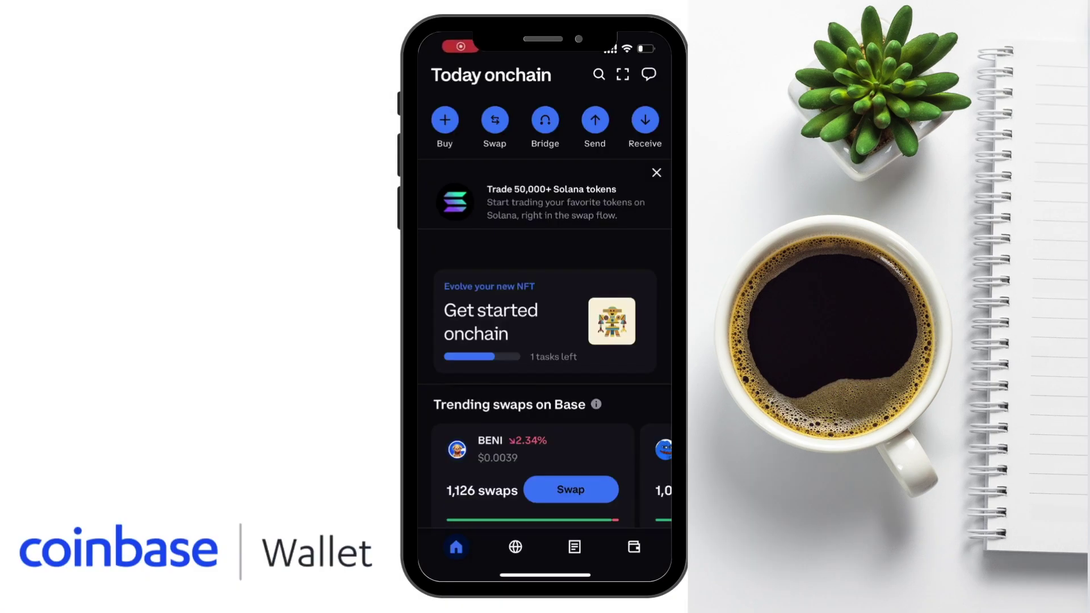
Step: In Coinbase Wallet, search assets for "Base", show an asset's receiving details and copy the Ethereum address
left_click(599, 74)
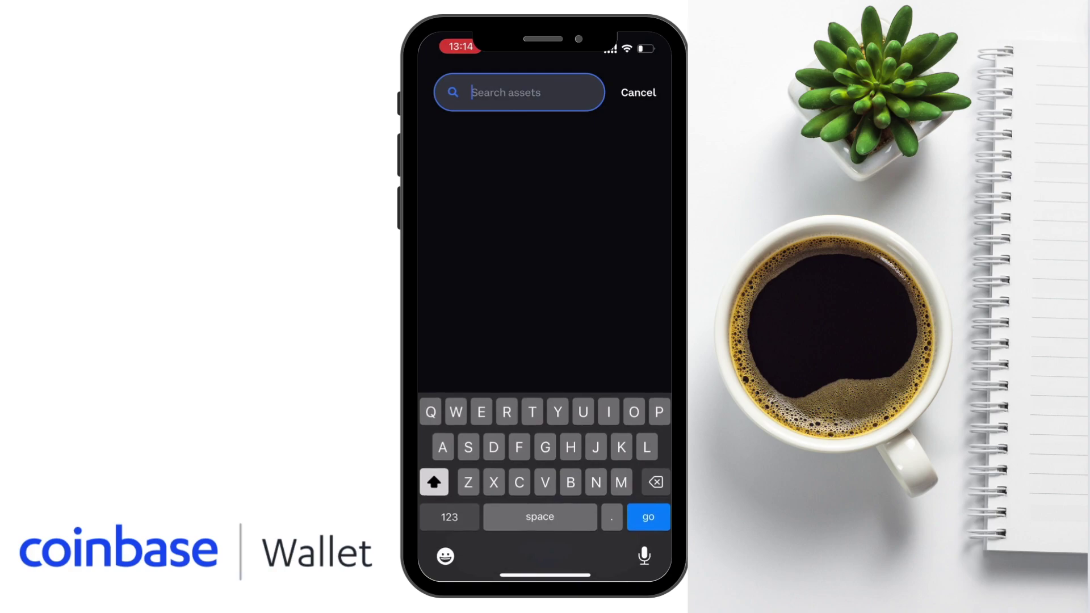
type("Base")
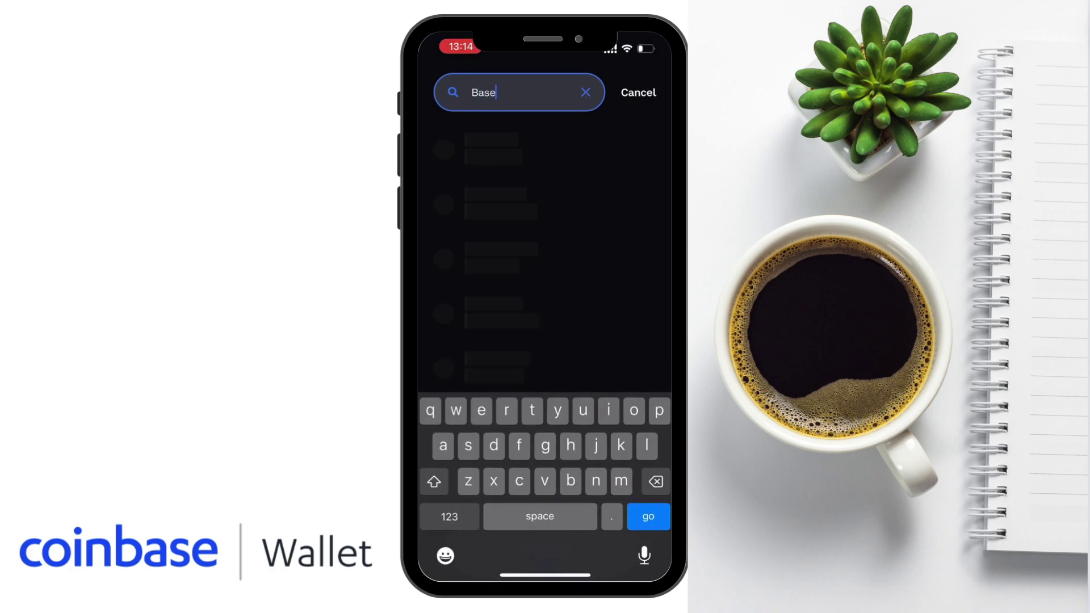
key("Return")
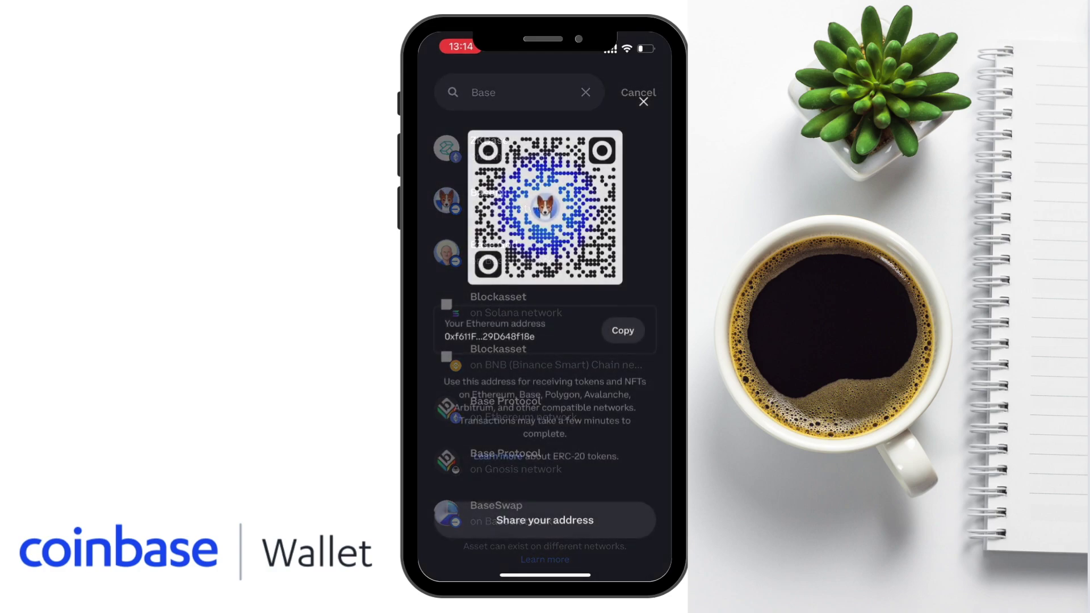
left_click(618, 331)
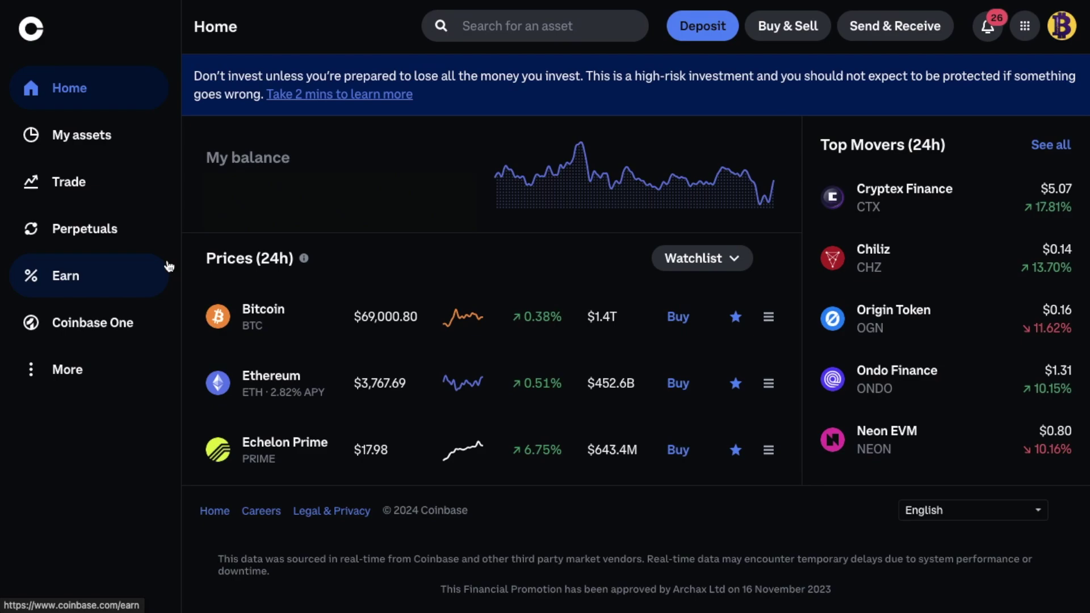
Step: In Coinbase, set up a 50 USD Ethereum send over the Base network and confirm that the recipient supports it
left_click(888, 41)
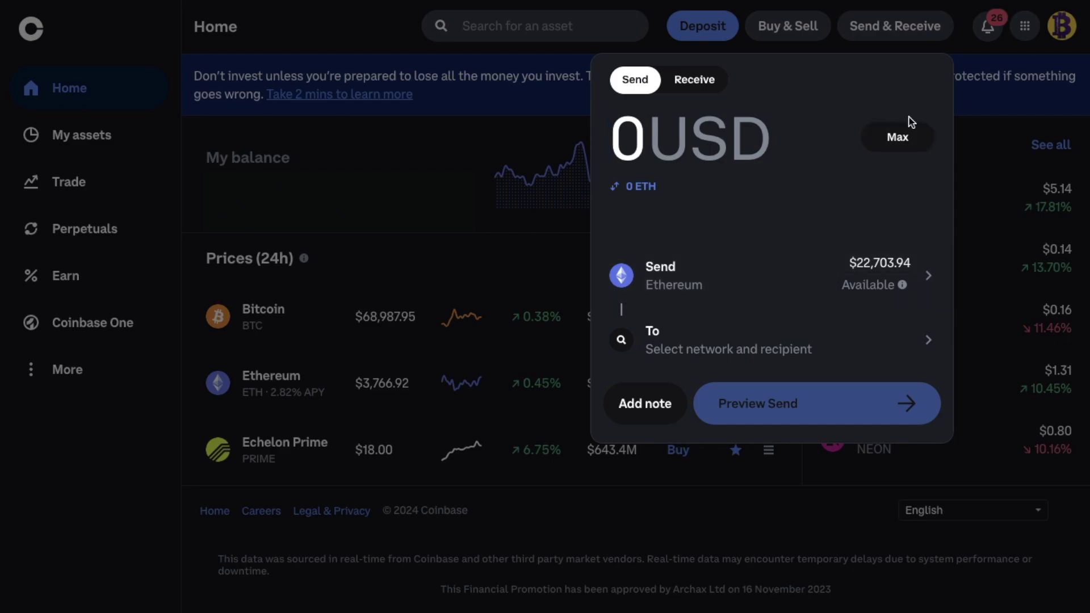
type("50")
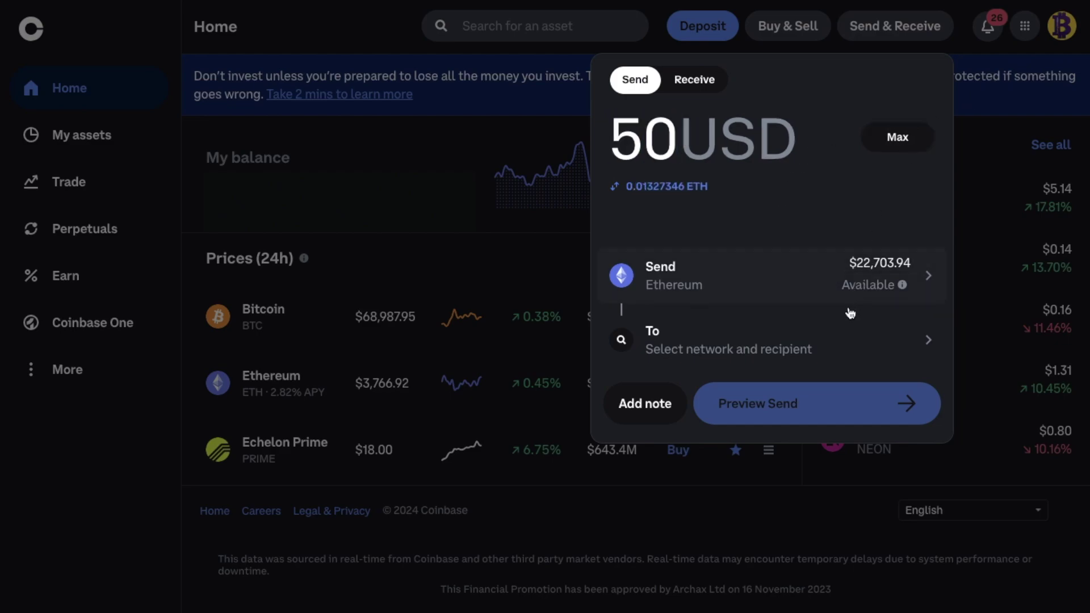
left_click(835, 352)
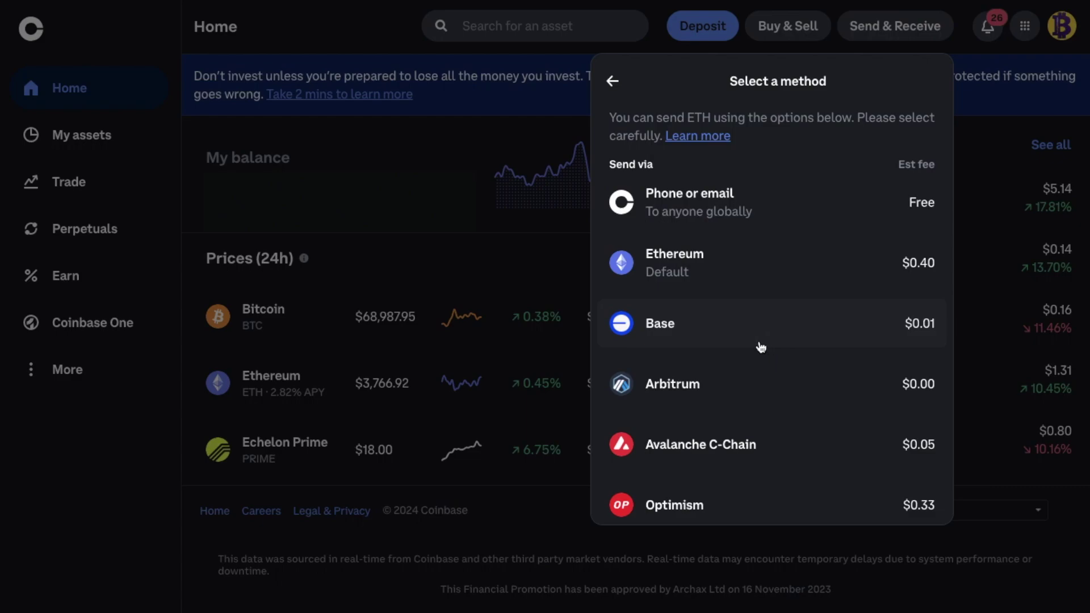
left_click(908, 328)
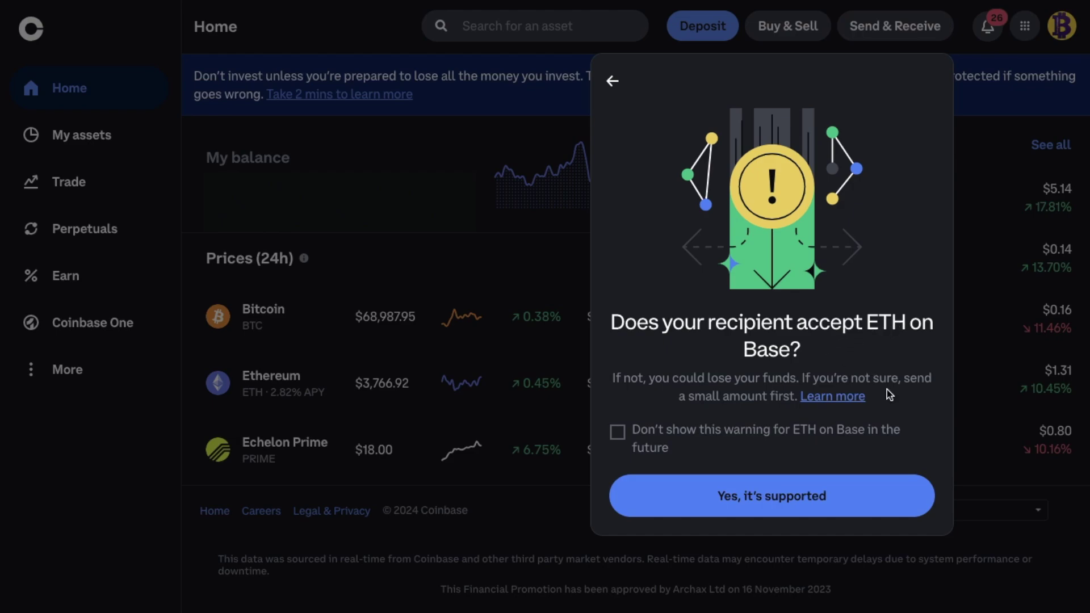
left_click(715, 500)
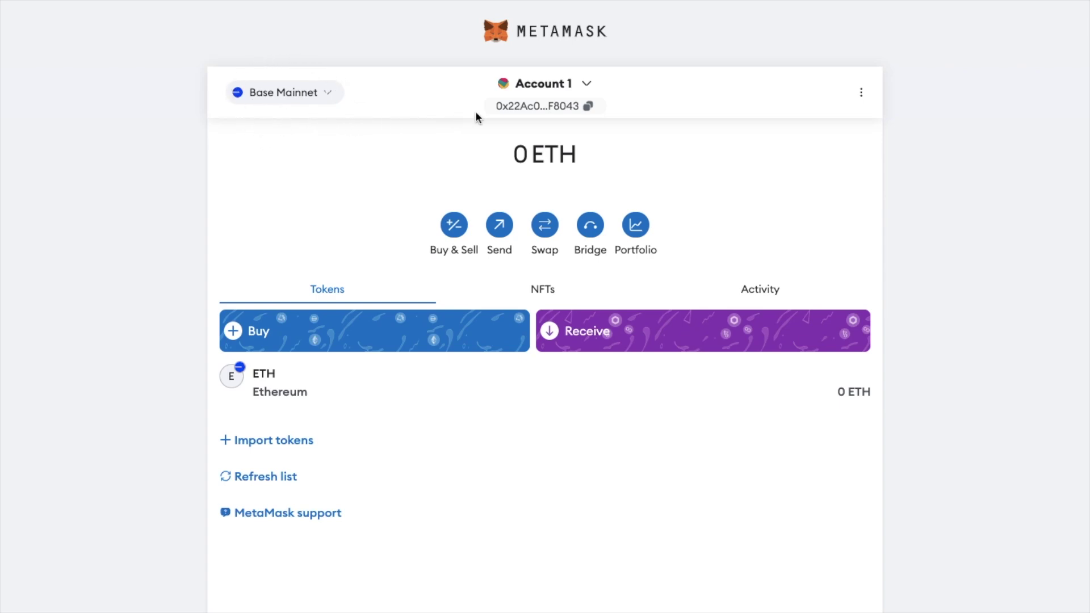
Step: Copy the MetaMask Account 1 address, set it as the Coinbase recipient, and send the 50 USD of Ethereum
left_click(588, 108)
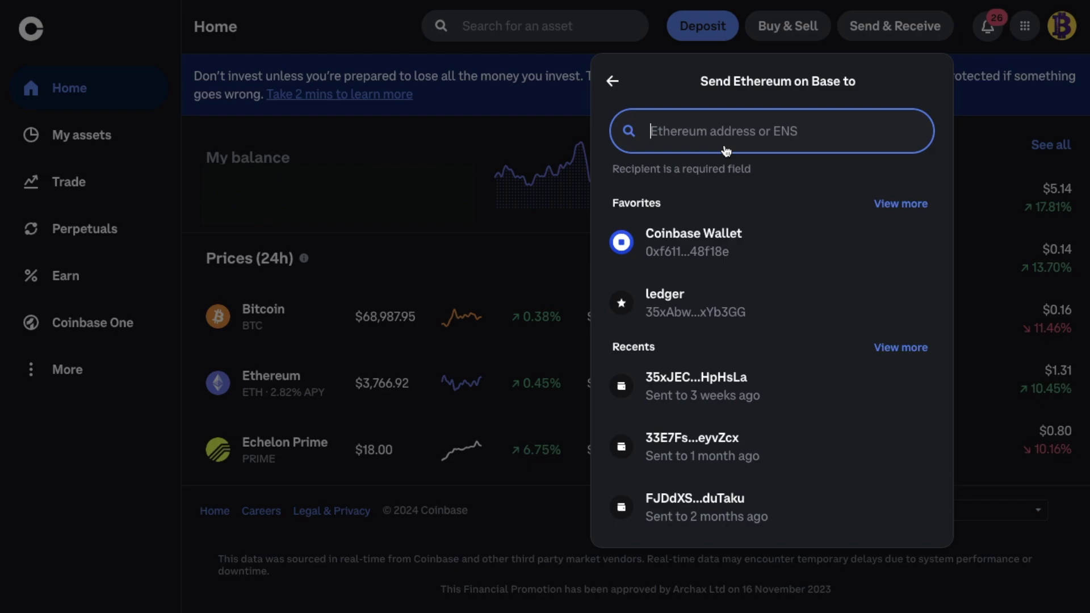
key("ctrl+v")
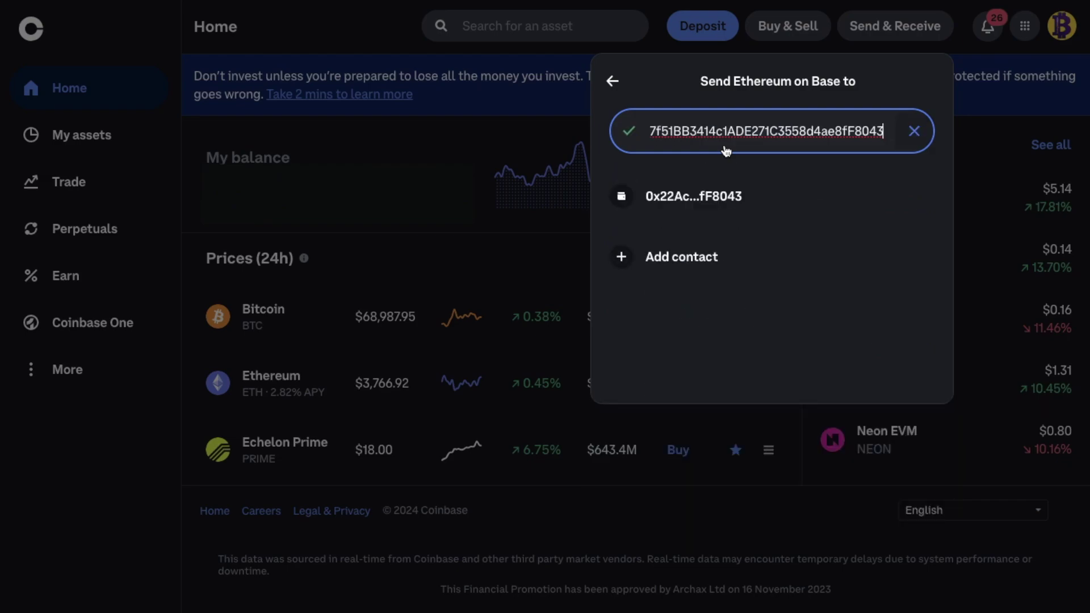
left_click(730, 196)
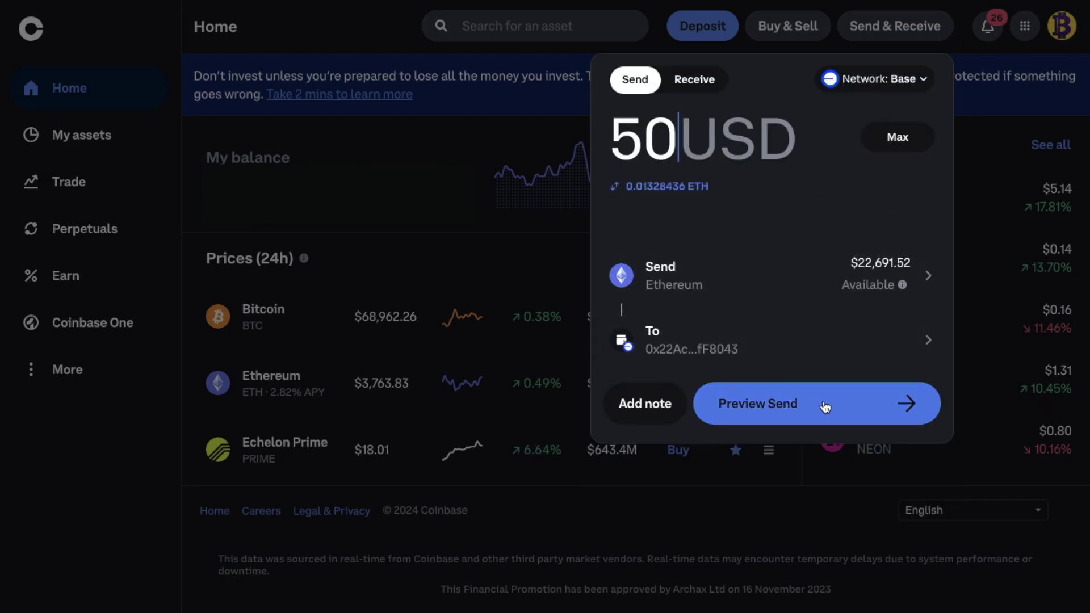
left_click(825, 406)
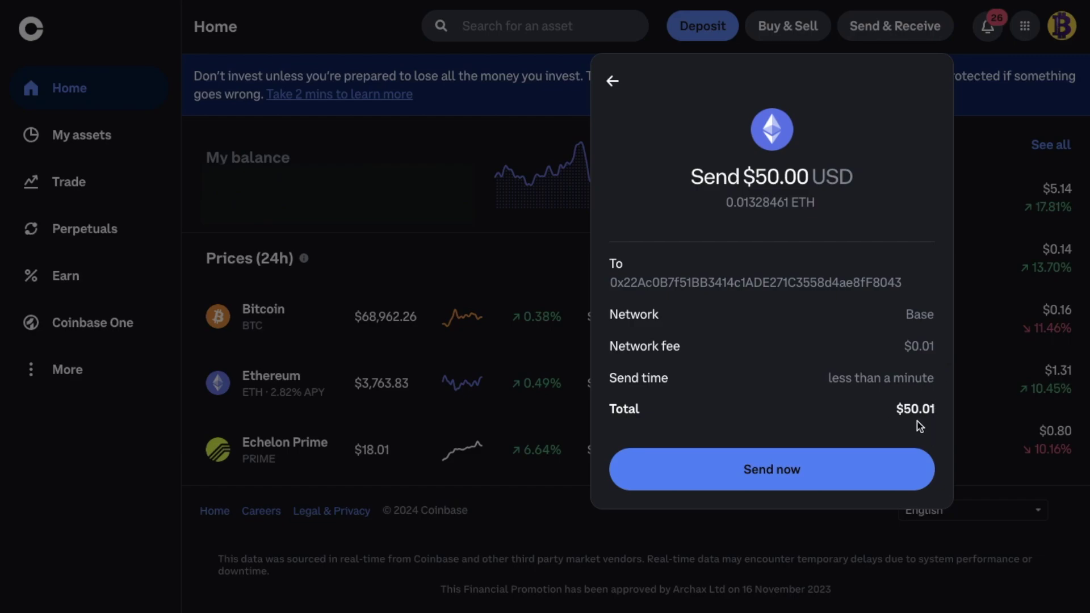
left_click(875, 472)
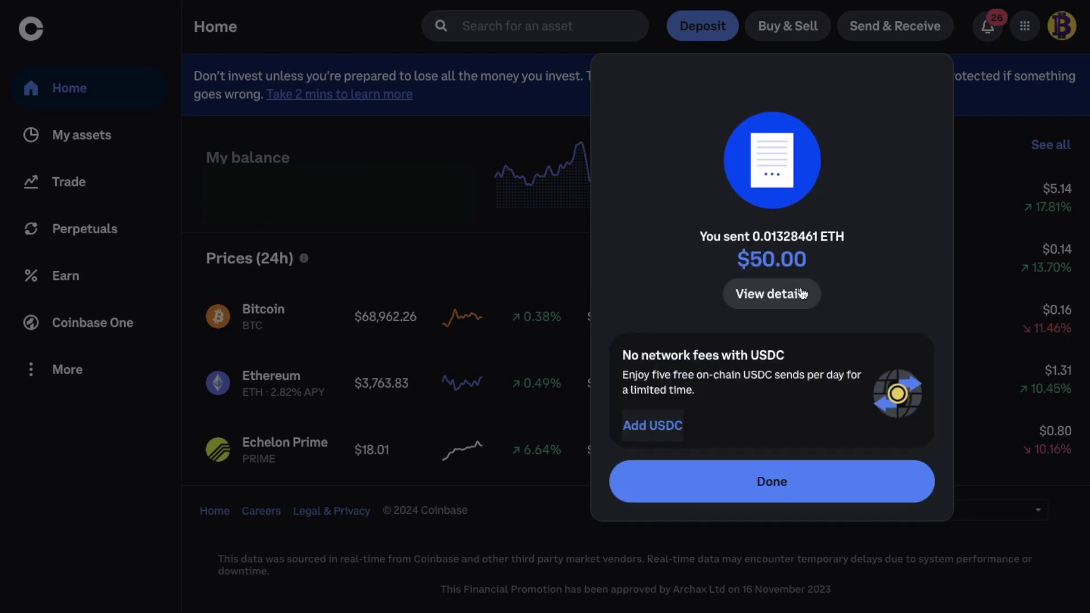
Step: View the sent transaction's details and its block explorer page, and open the ETH token's details in MetaMask
left_click(793, 295)
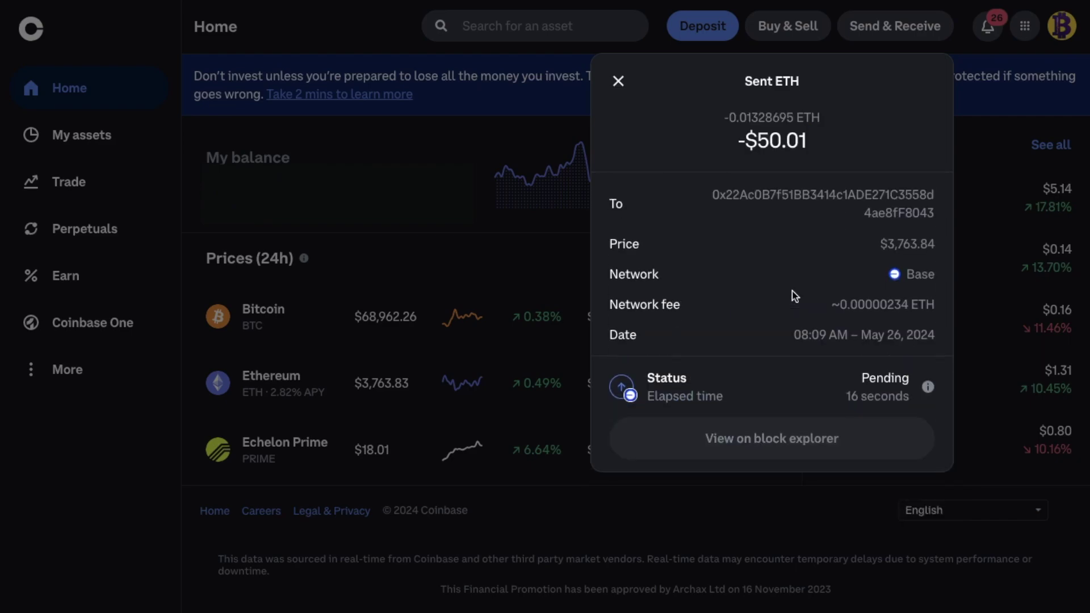
left_click(857, 459)
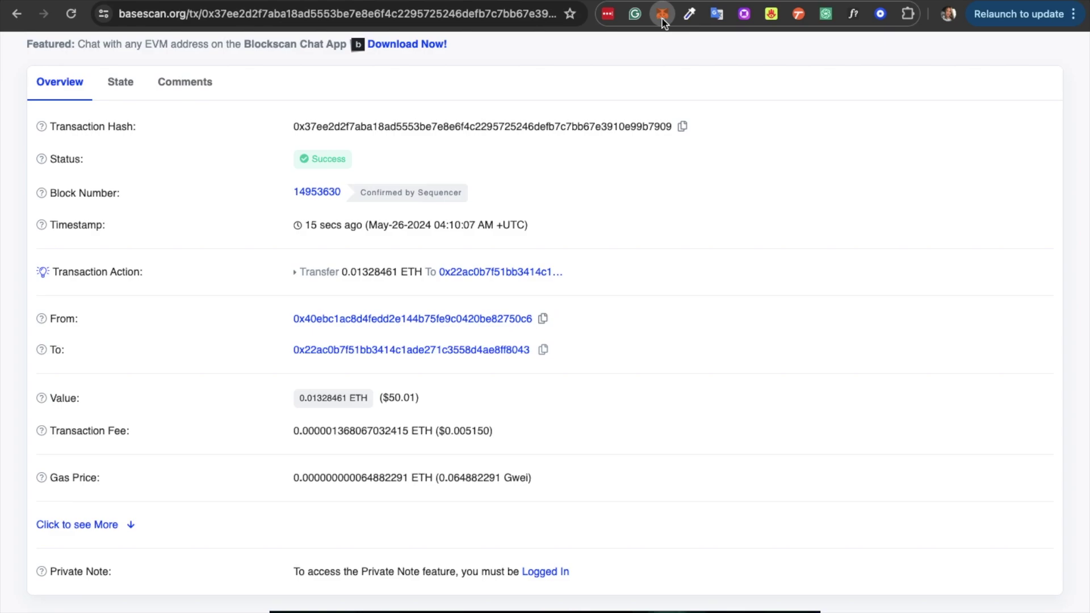
left_click(663, 20)
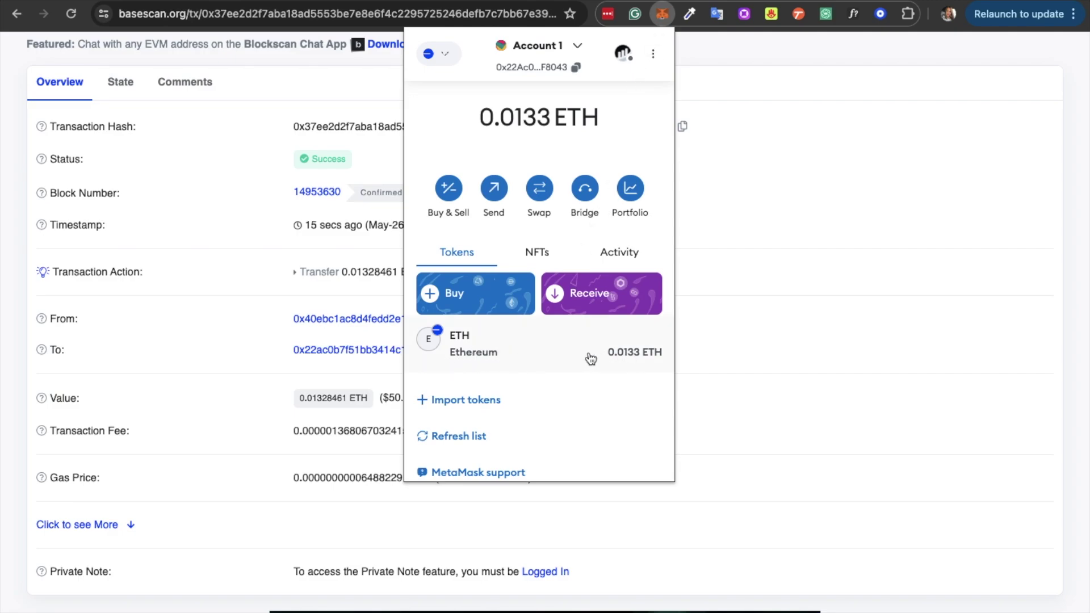
left_click(571, 359)
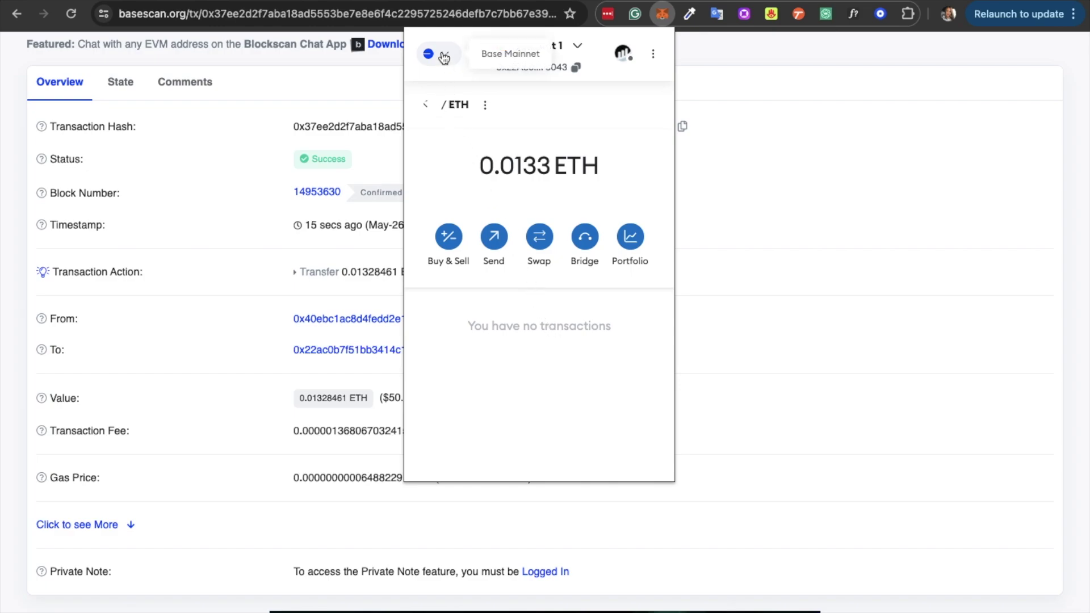
Step: Return to the MetaMask account overview and switch the network to Ethereum Mainnet
left_click(427, 108)
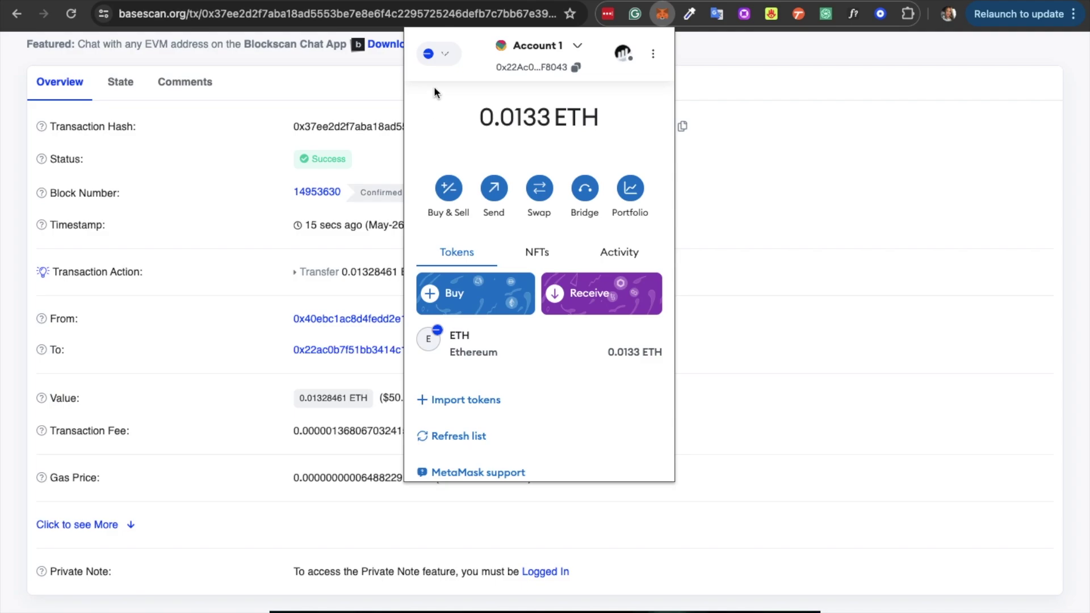
left_click(448, 56)
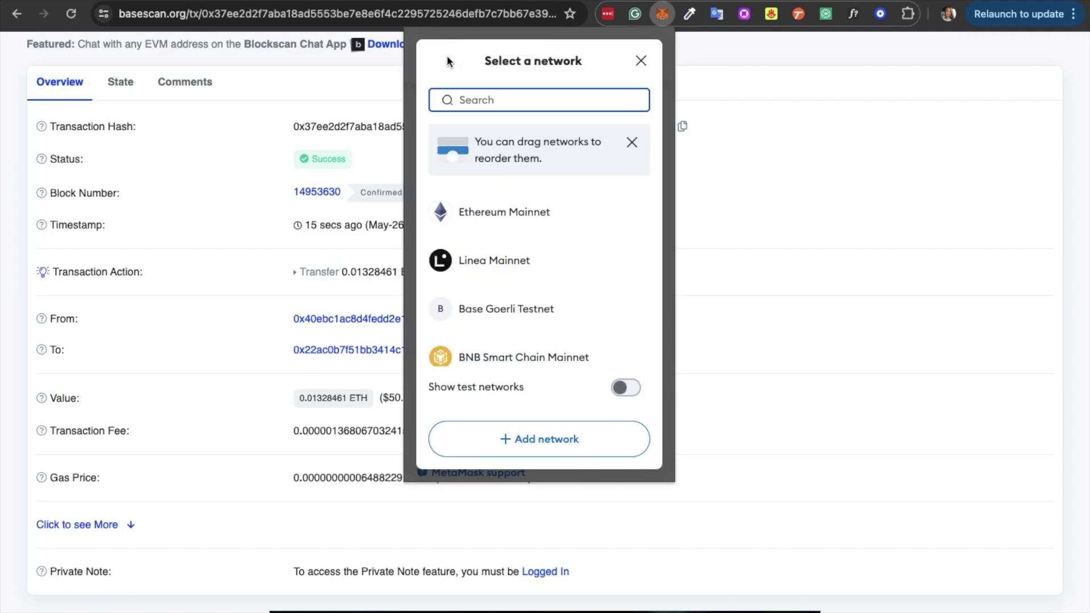
left_click(460, 218)
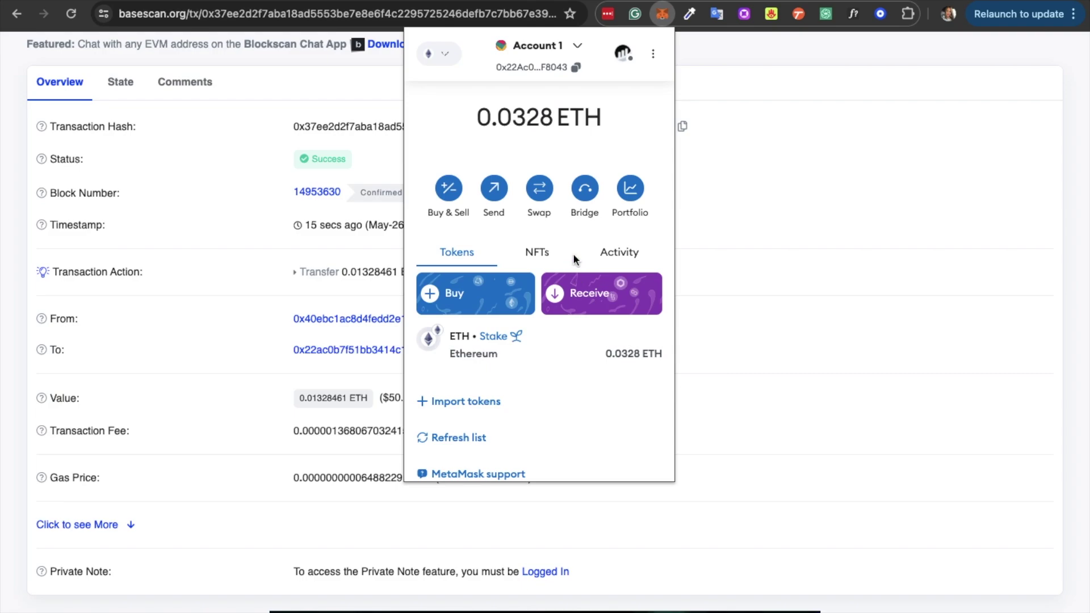
Step: Open MetaMask Portfolio's token bridge, connect the MetaMask wallet, and dismiss the notifications prompt
left_click(588, 196)
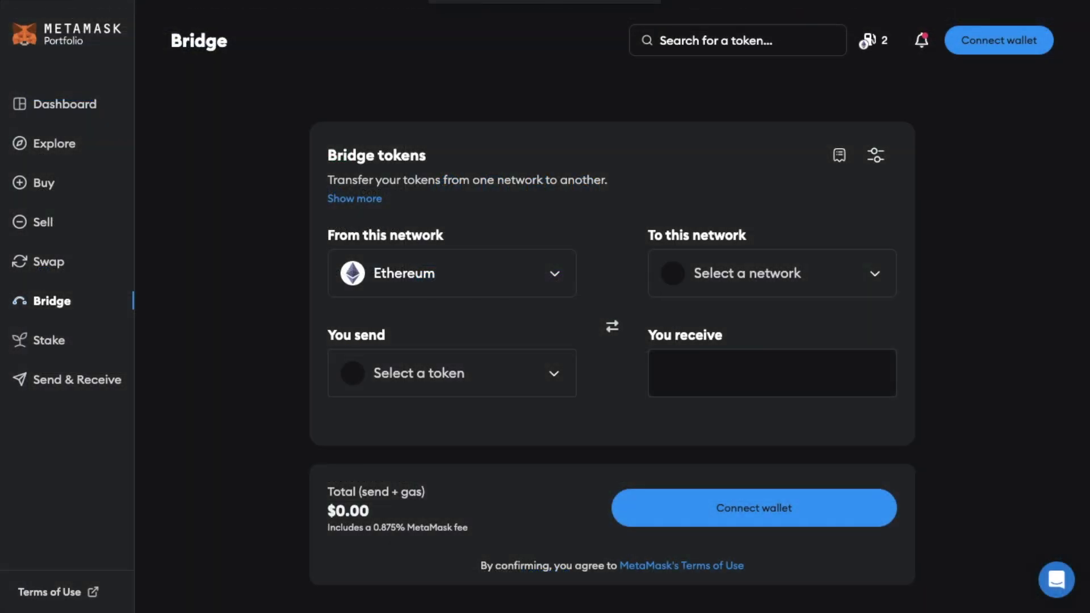
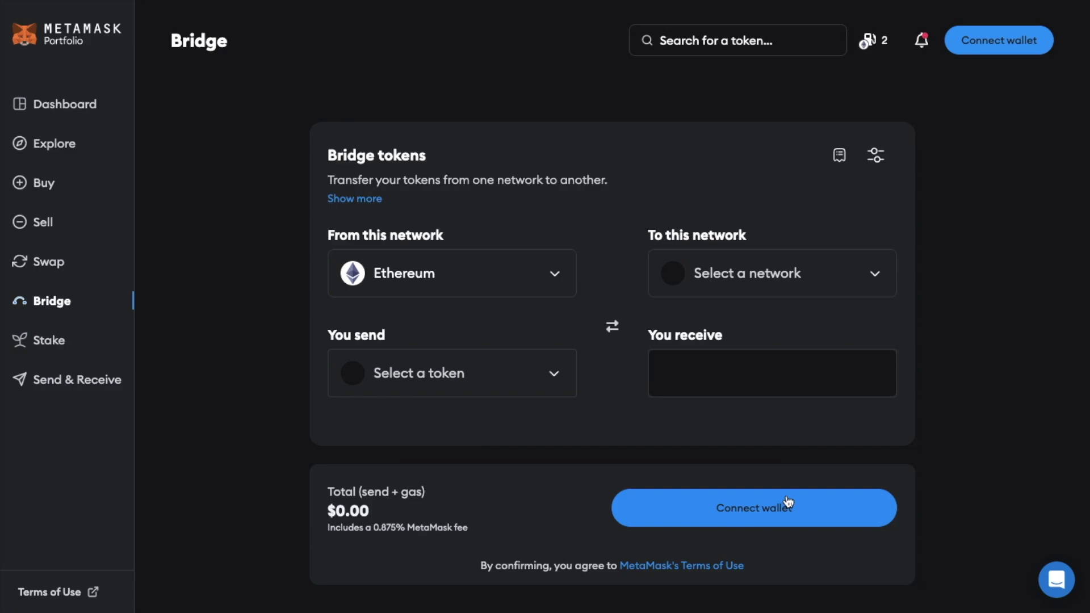
left_click(788, 501)
left_click(932, 579)
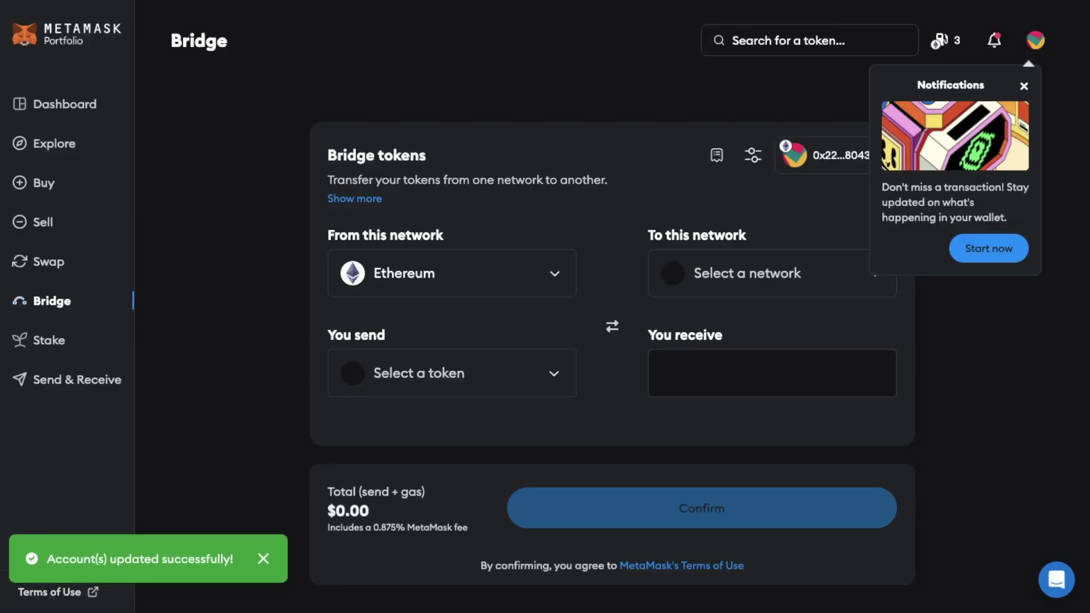
left_click(1025, 88)
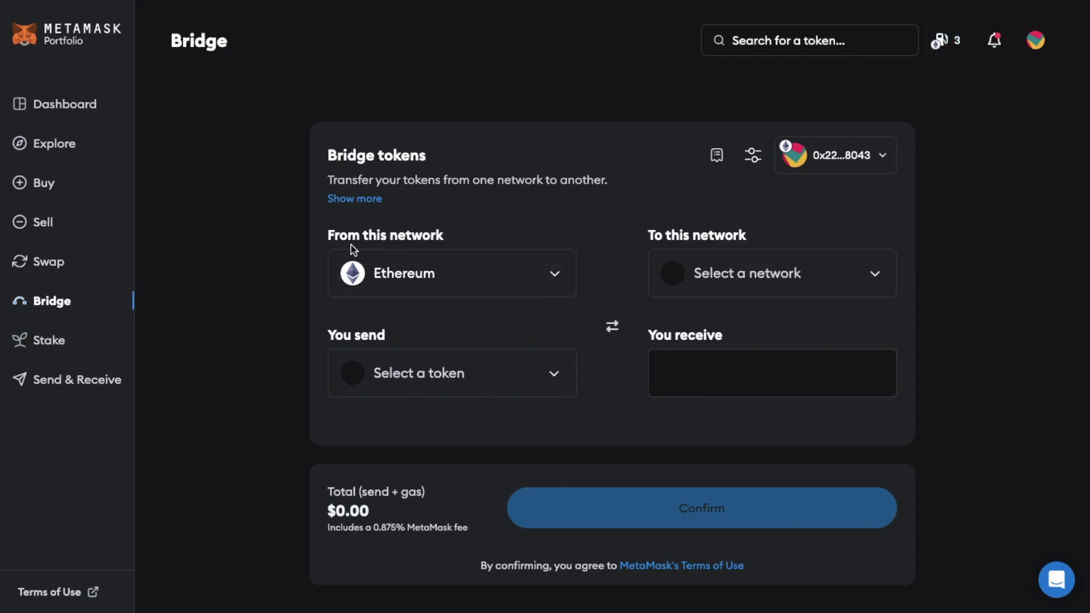
Step: Set up a bridge of 0.01 ETH from Ethereum to the Base network, with ETH as the received token
left_click(529, 368)
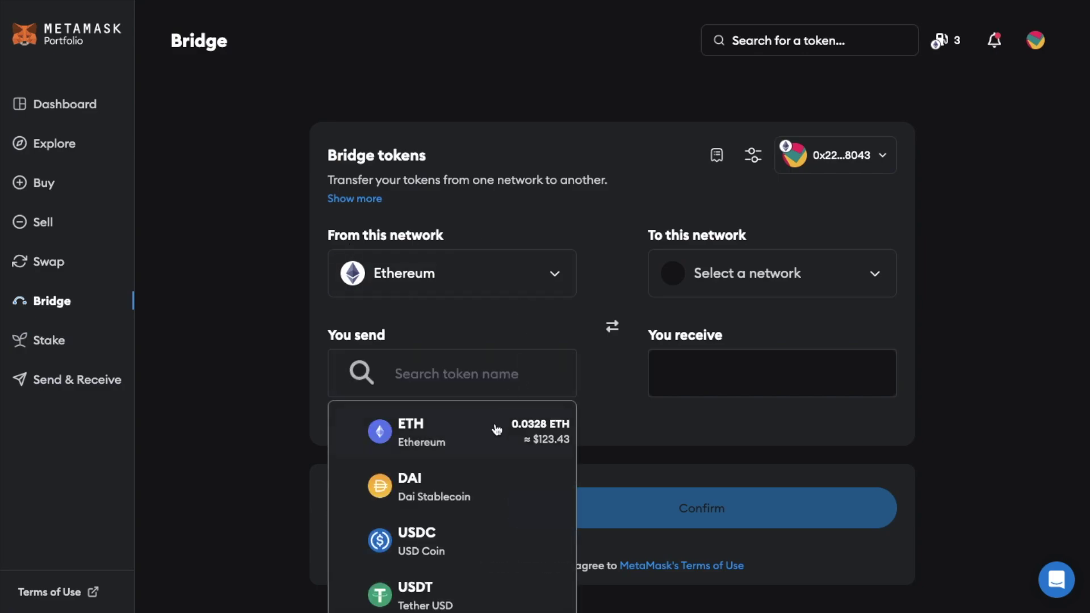
left_click(497, 429)
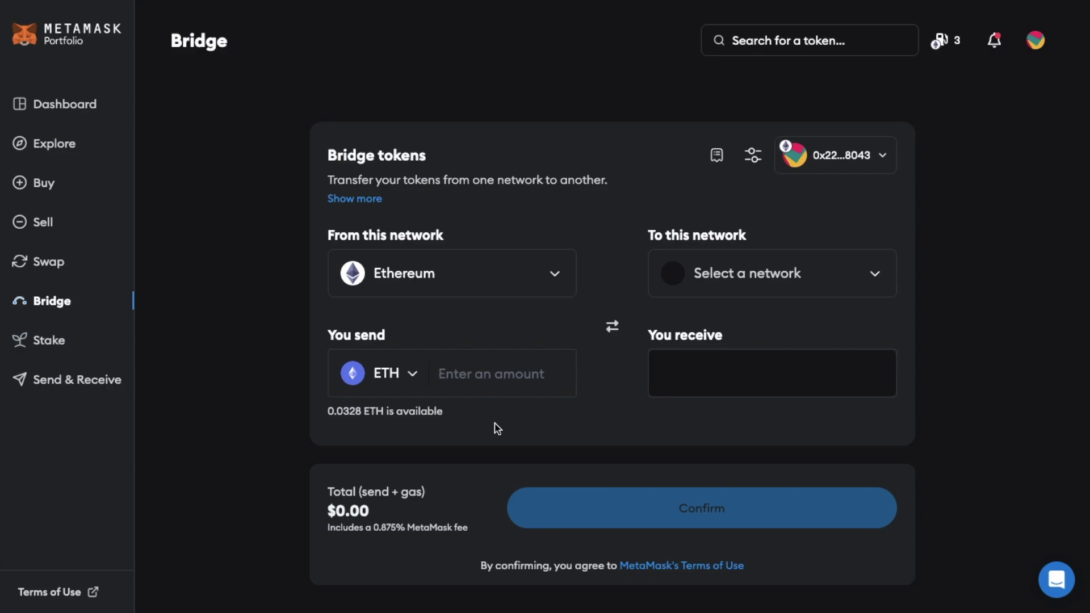
left_click(700, 287)
scroll(724, 488, "down", 3)
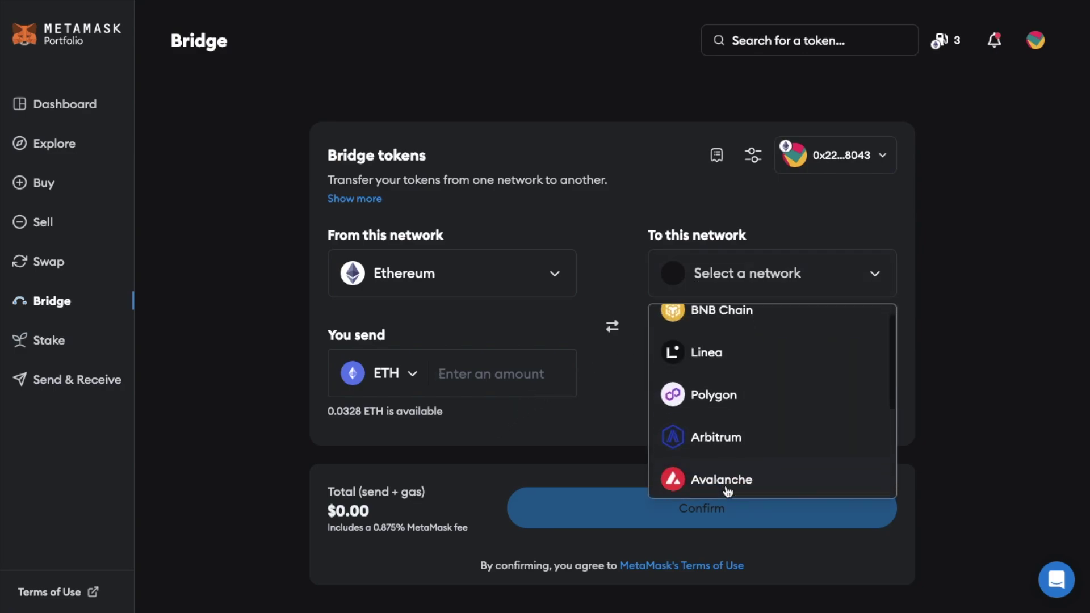
left_click(708, 411)
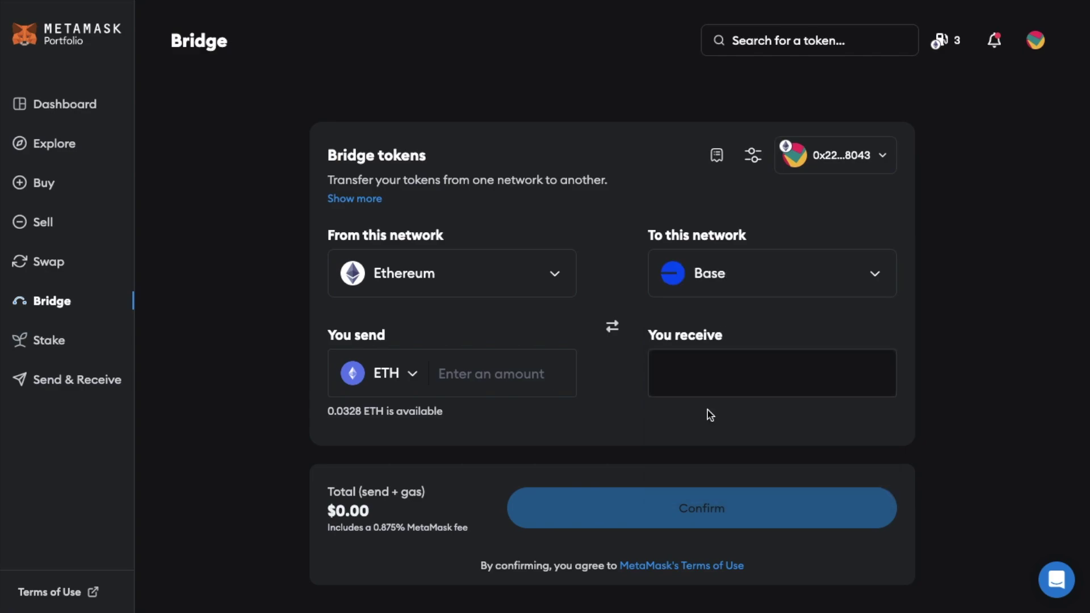
left_click(533, 379)
type("0.01")
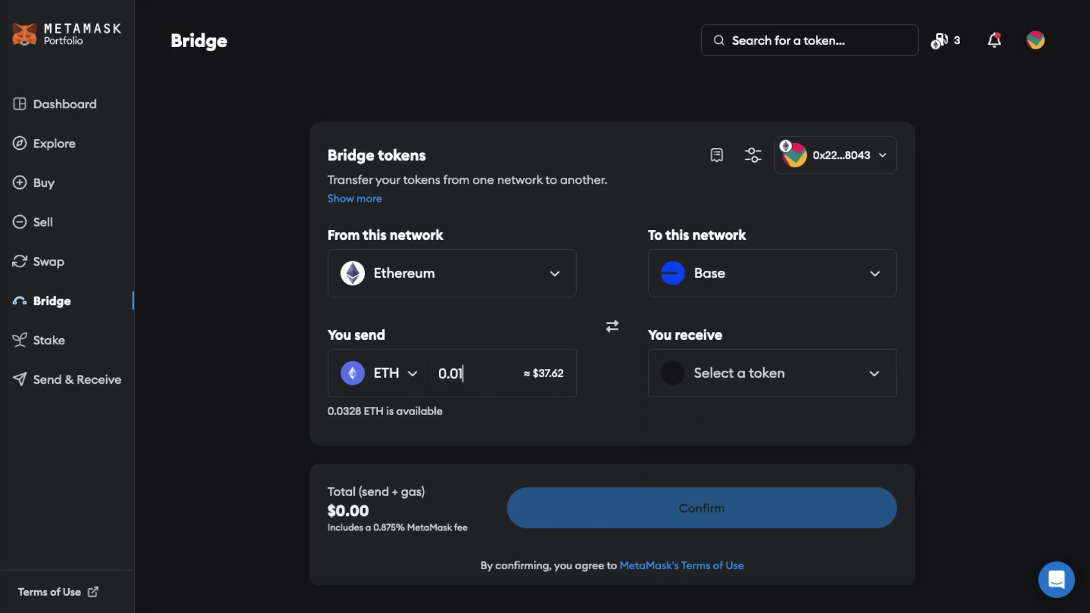
left_click(735, 390)
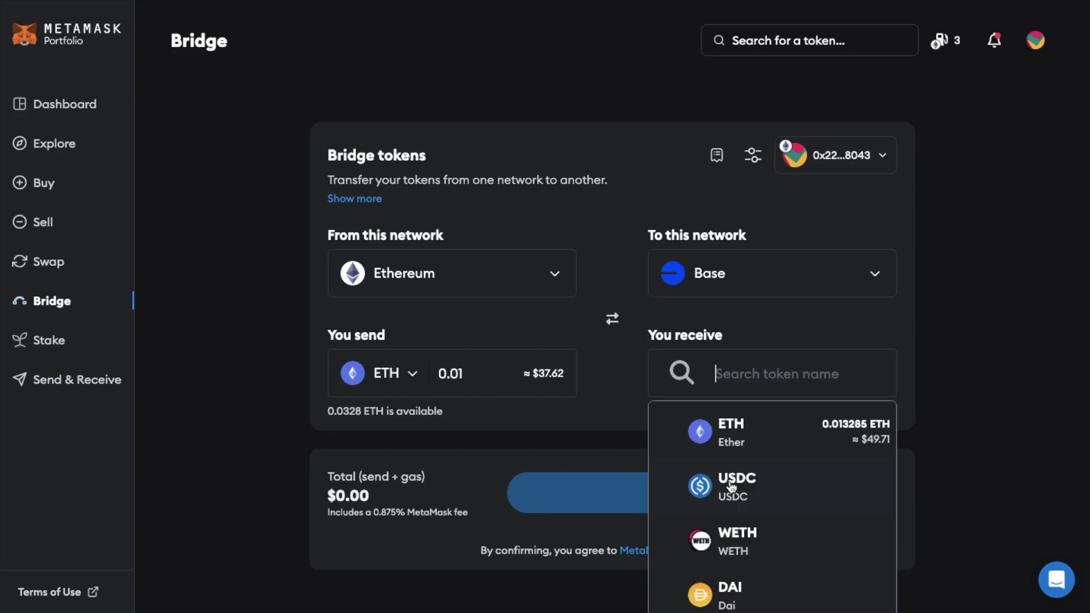
left_click(726, 432)
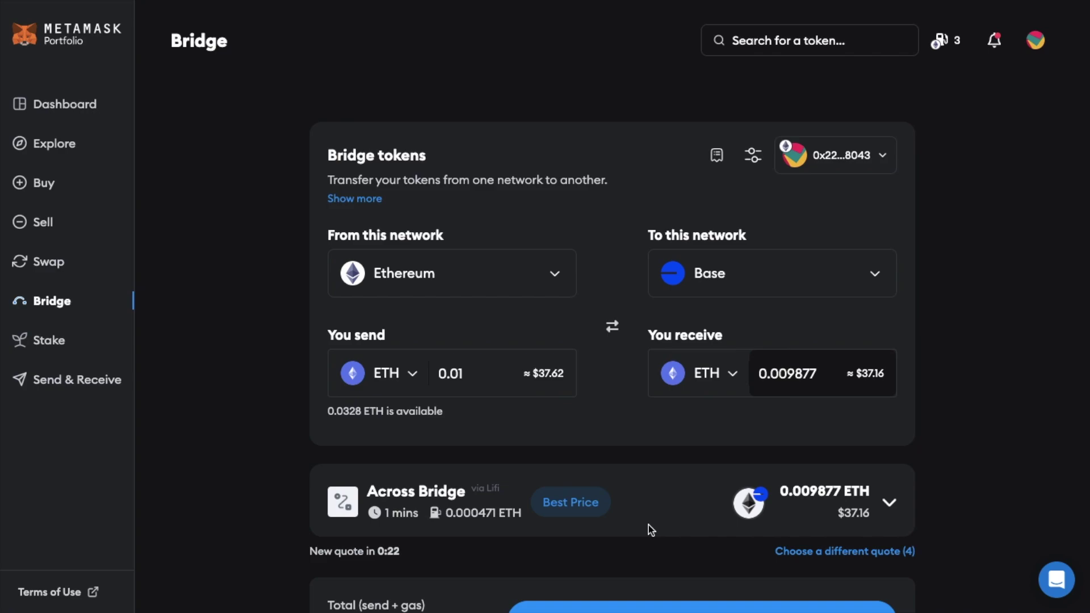
Step: Compare the bridge quotes, keep Across, confirm the bridge transaction in MetaMask, and open its progress details
scroll(649, 524, "down", 2)
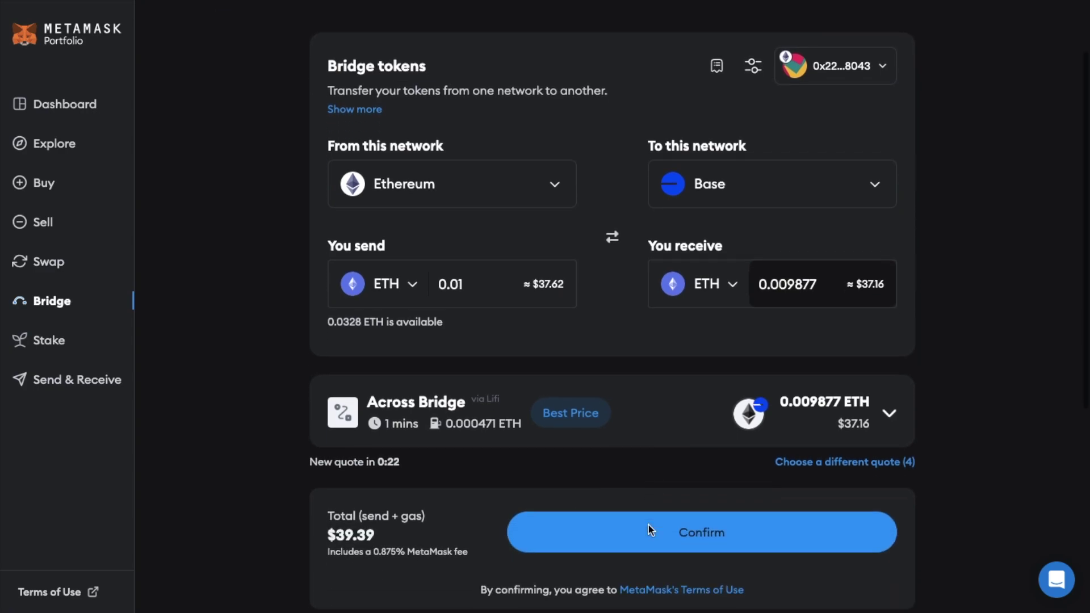
left_click(837, 429)
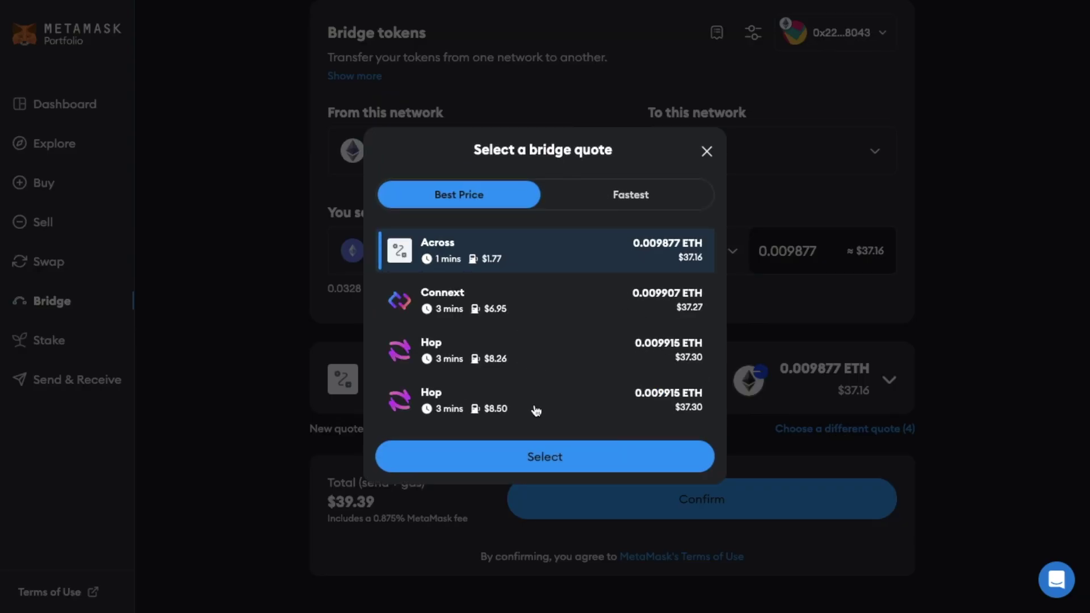
left_click(539, 456)
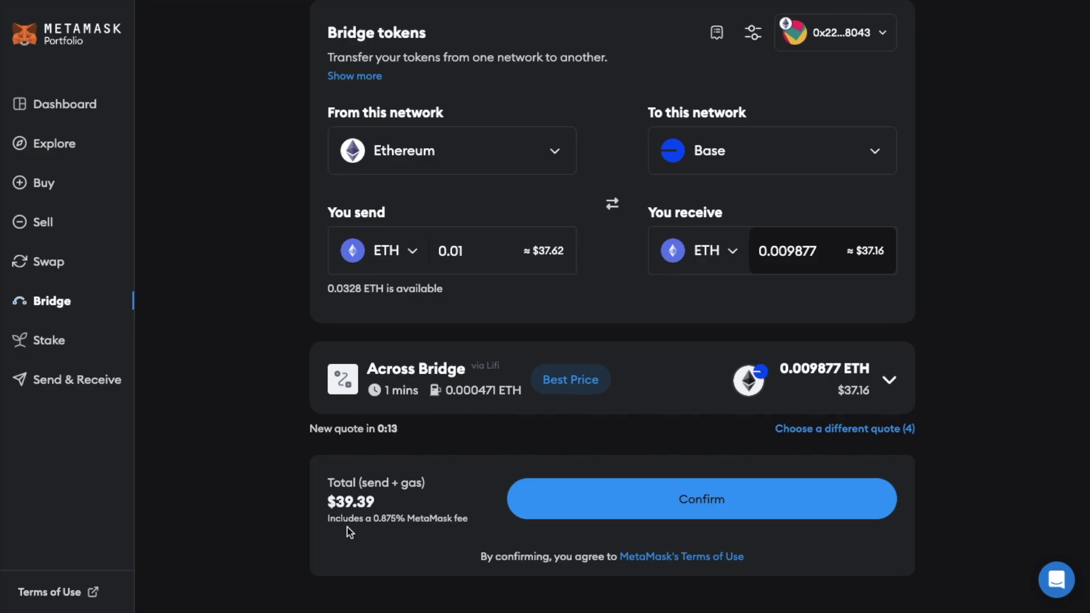
left_click(564, 499)
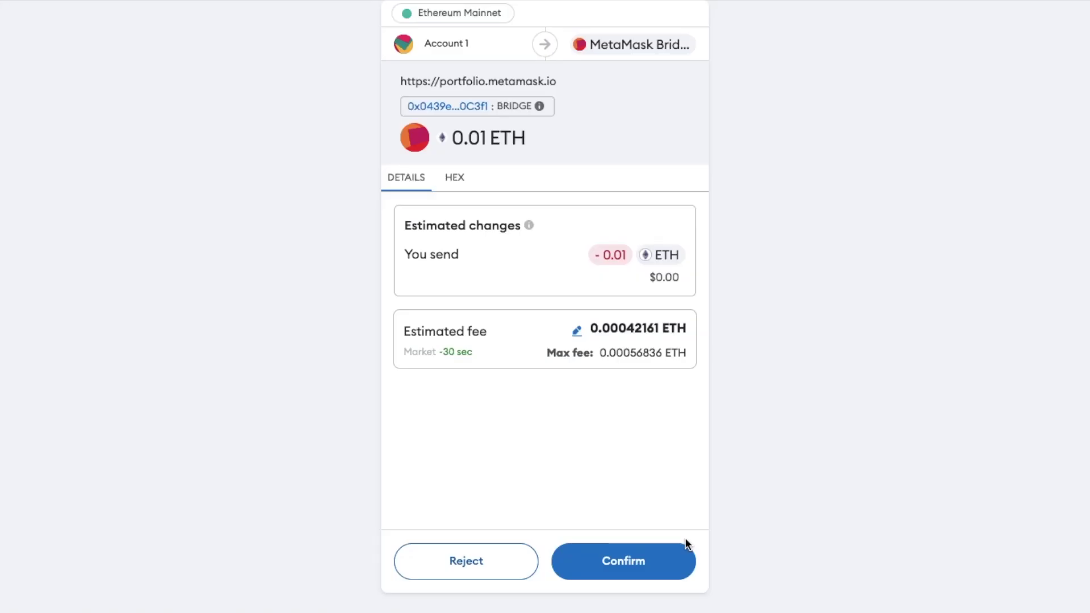
left_click(634, 565)
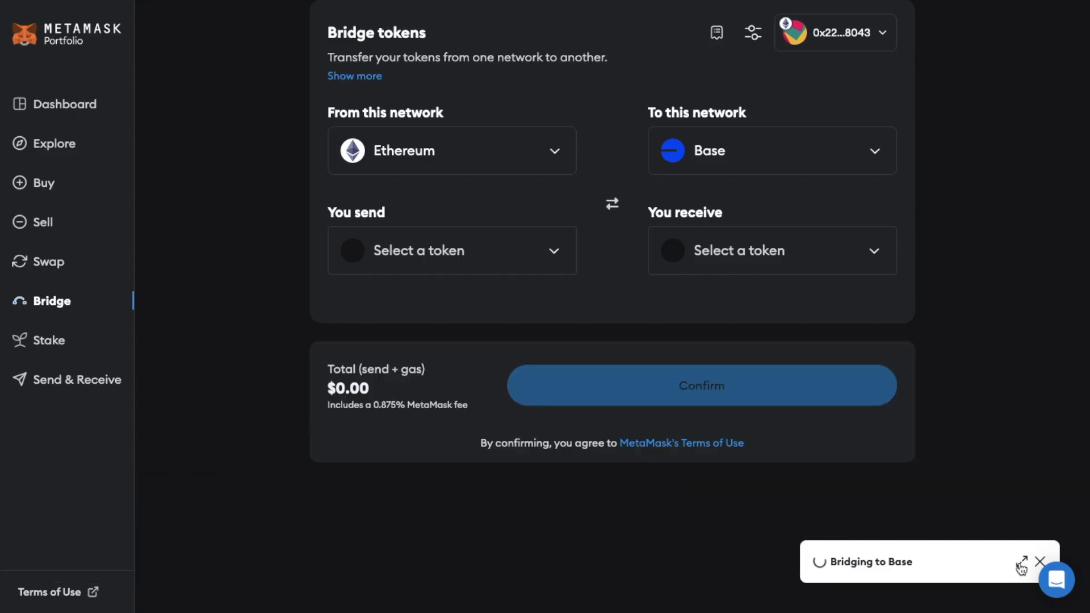
left_click(1022, 564)
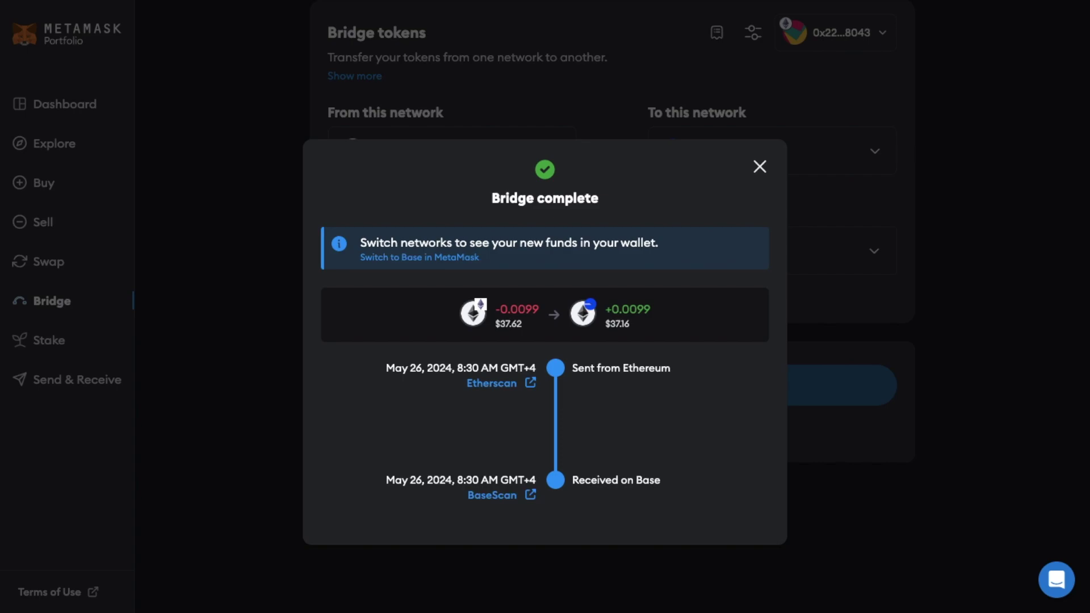
Step: Reopen the MetaMask wallet and look through its network list for the Base network
key("alt+shift+m")
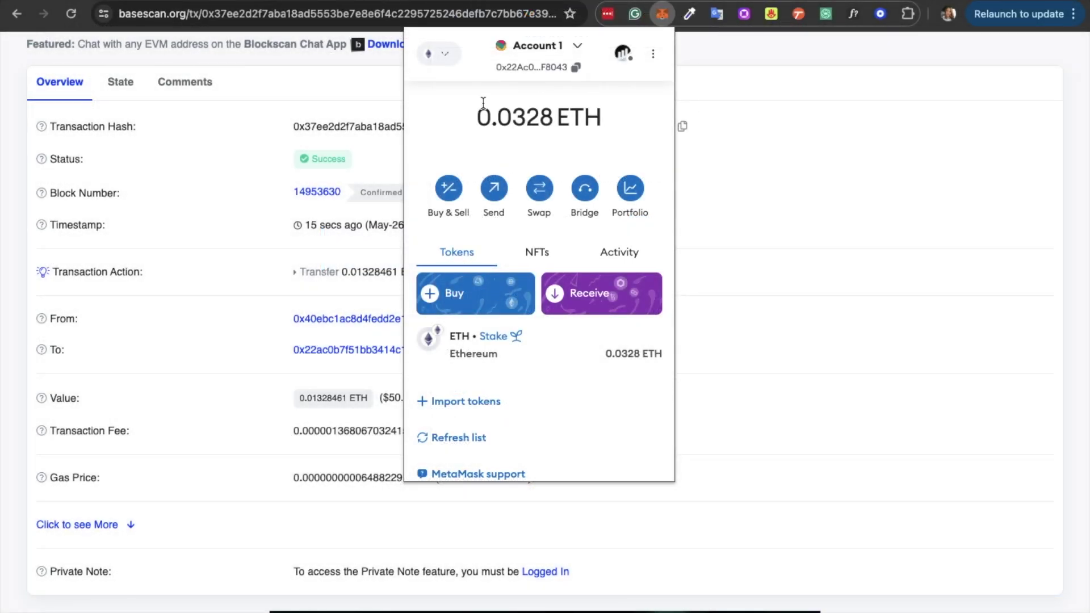
left_click(453, 54)
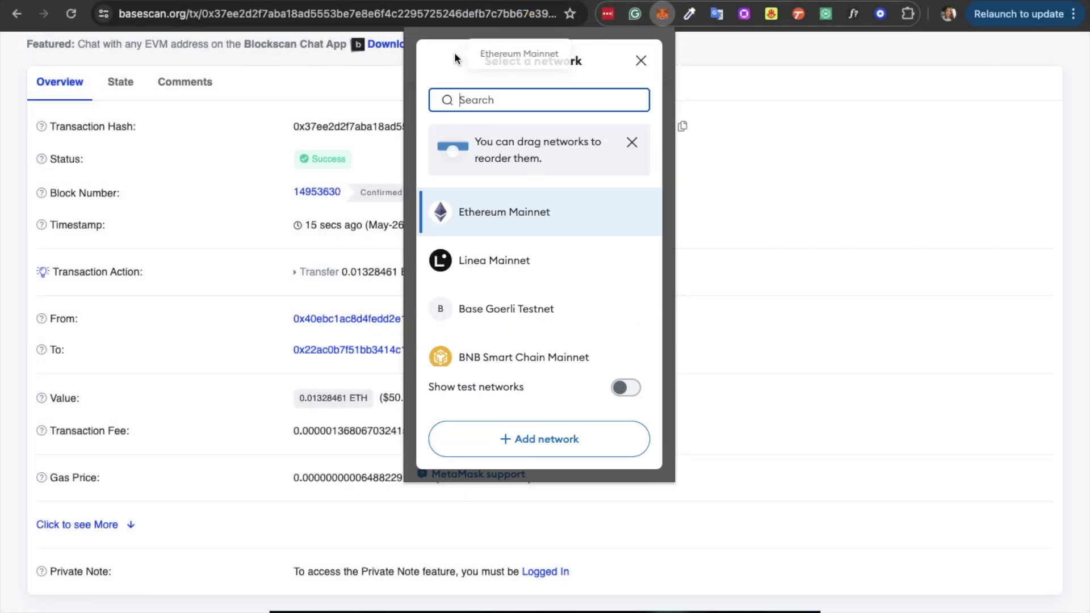
scroll(475, 244, "down", 3)
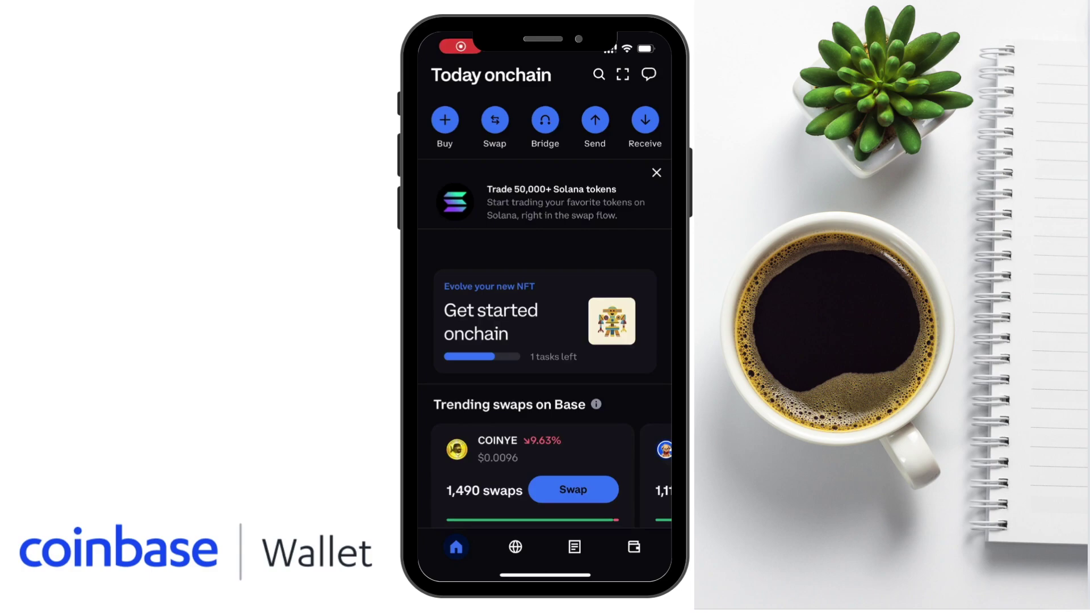
Step: In Coinbase Wallet, set up a bridge of the maximum available ETH from Ethereum to Base and preview it
left_click(545, 120)
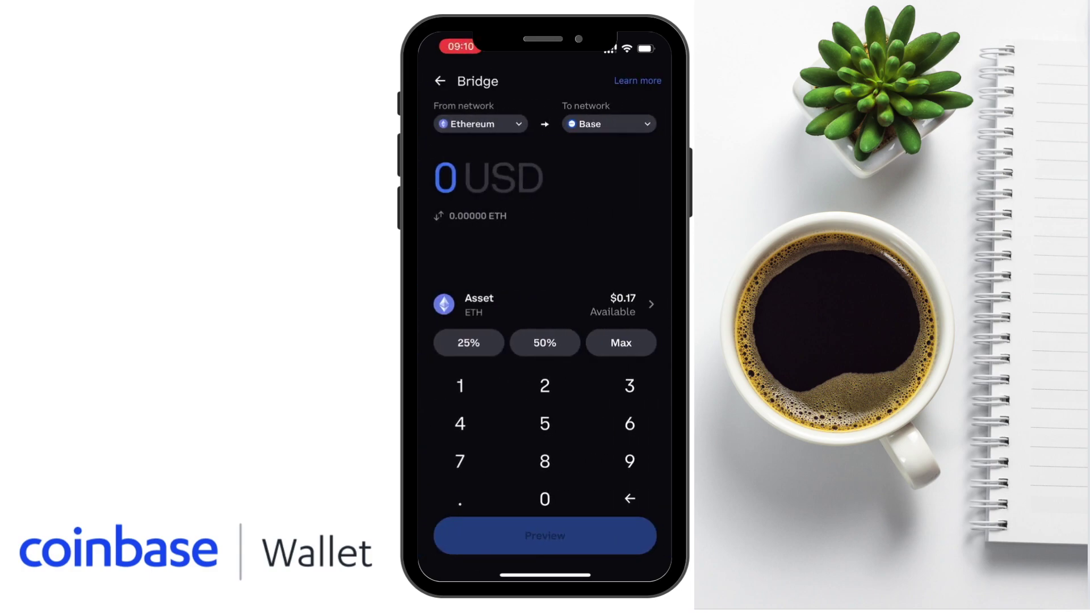
left_click(621, 342)
left_click(546, 535)
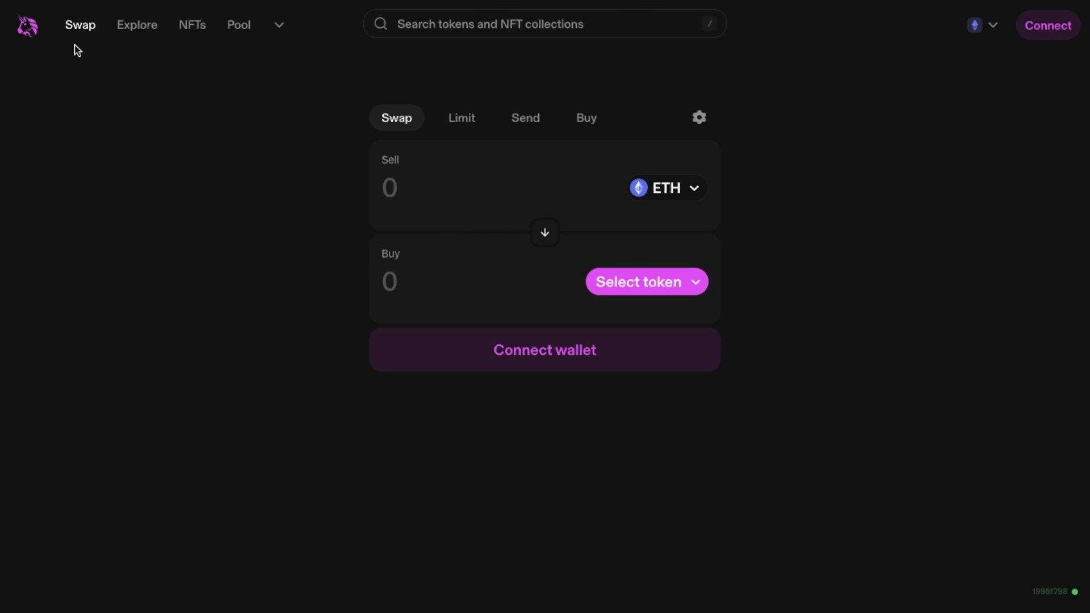
Step: In Uniswap, switch the network to Base and connect MetaMask Account 1
left_click(989, 38)
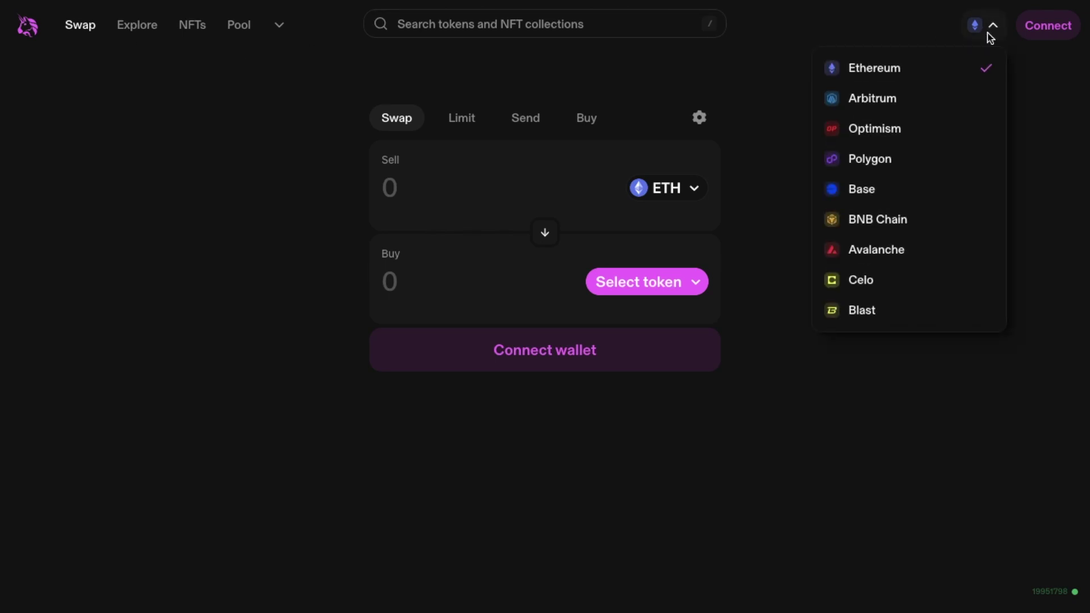
left_click(968, 189)
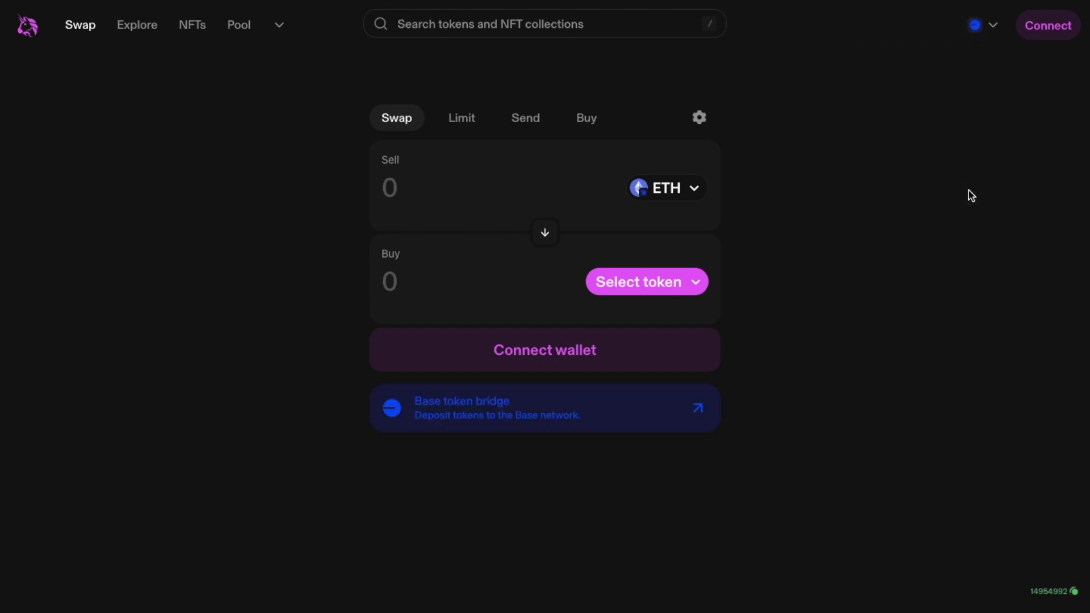
left_click(599, 351)
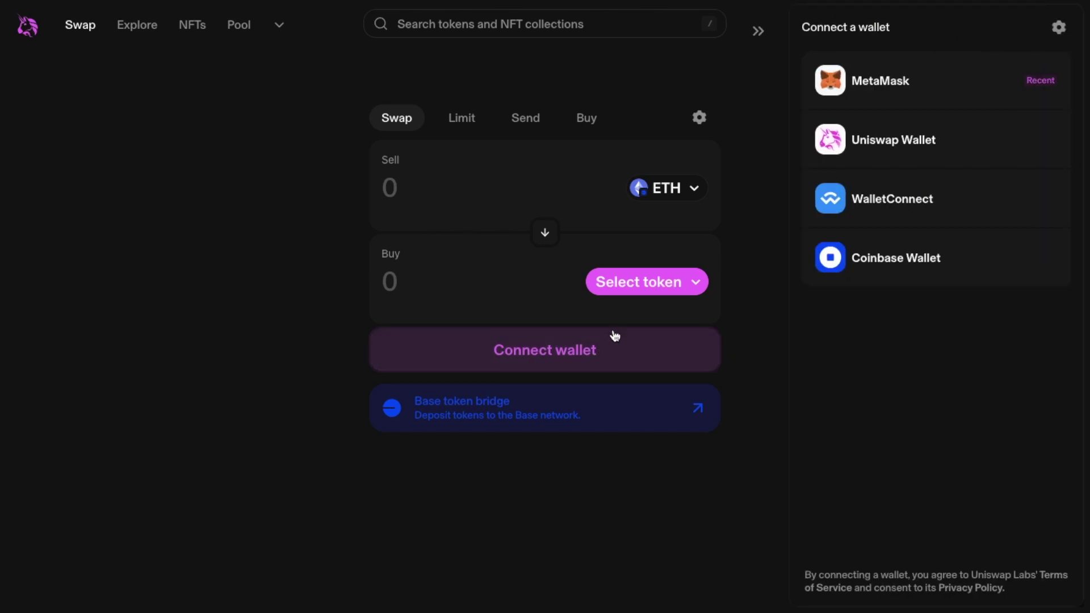
left_click(905, 97)
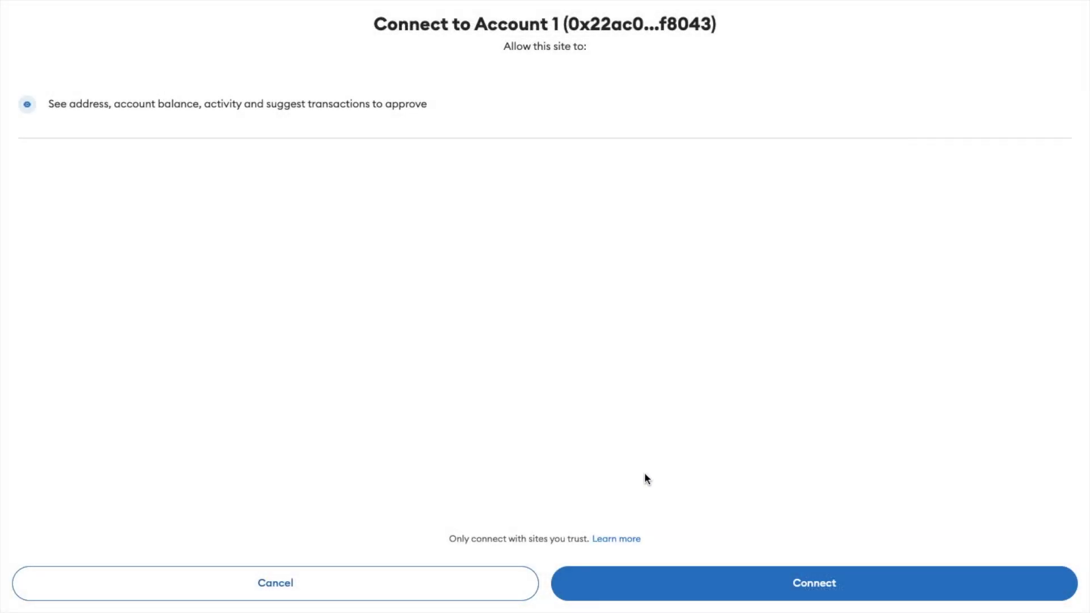
left_click(680, 590)
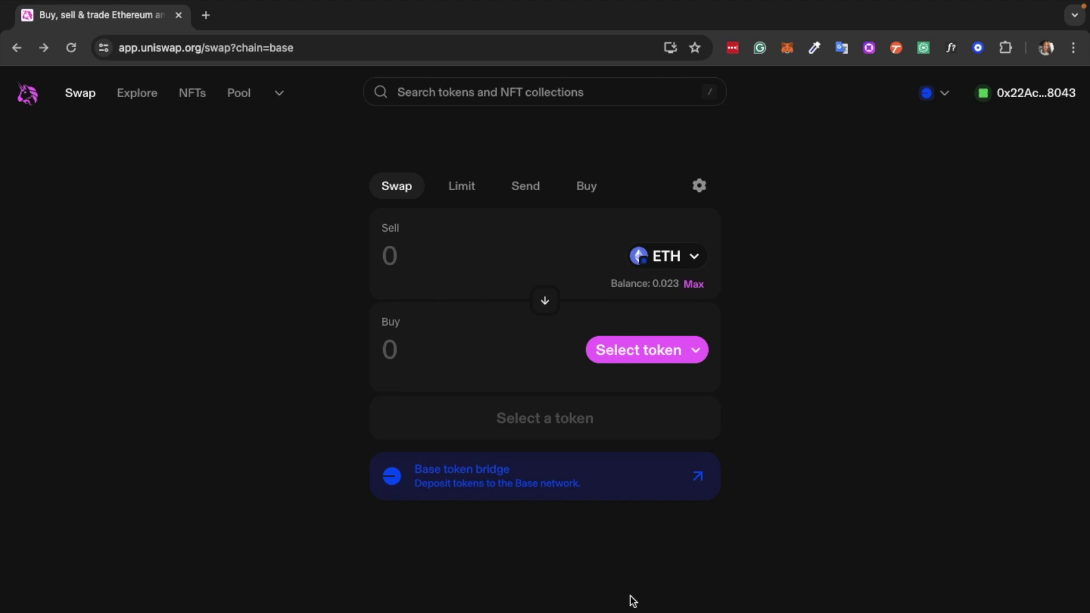
Step: Set the swap to sell 0.01 ETH and buy USD Coin (USDC) on Base
left_click(416, 262)
type("0.01")
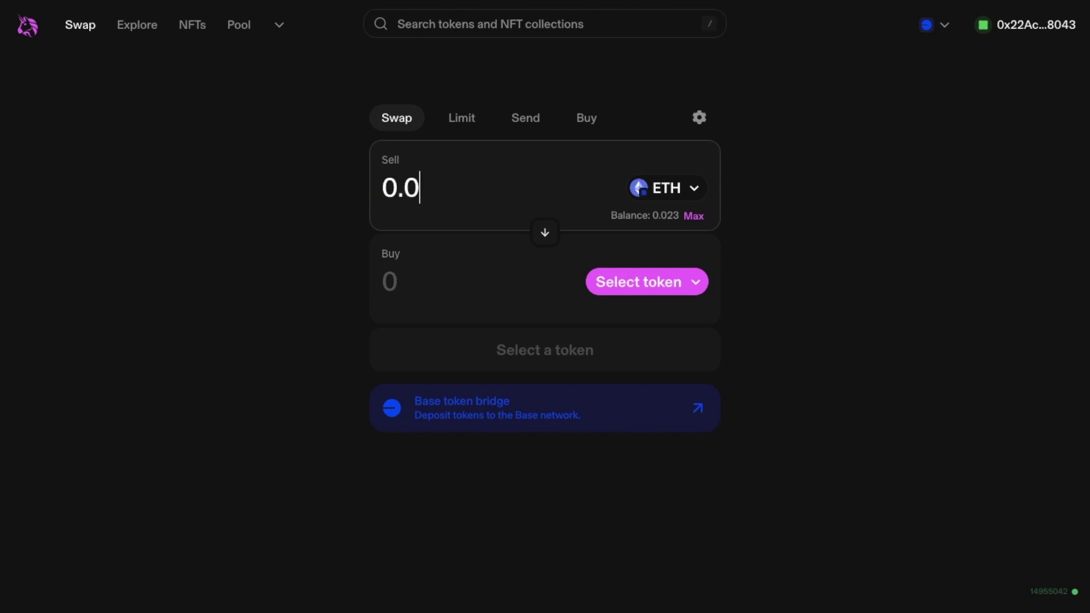
left_click(657, 282)
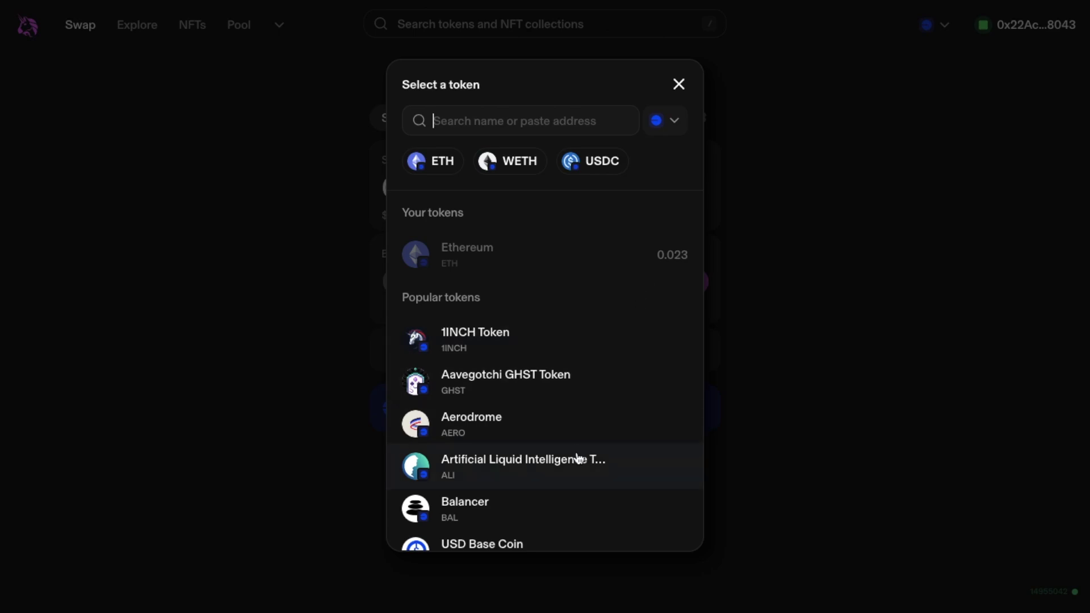
scroll(578, 460, "down", 3)
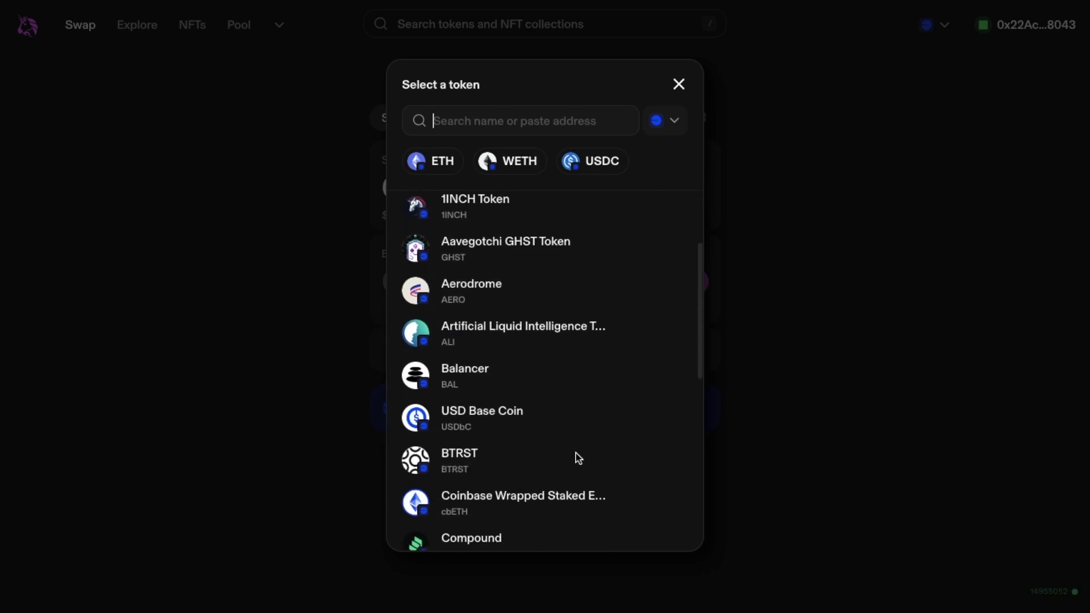
scroll(578, 459, "down", 10)
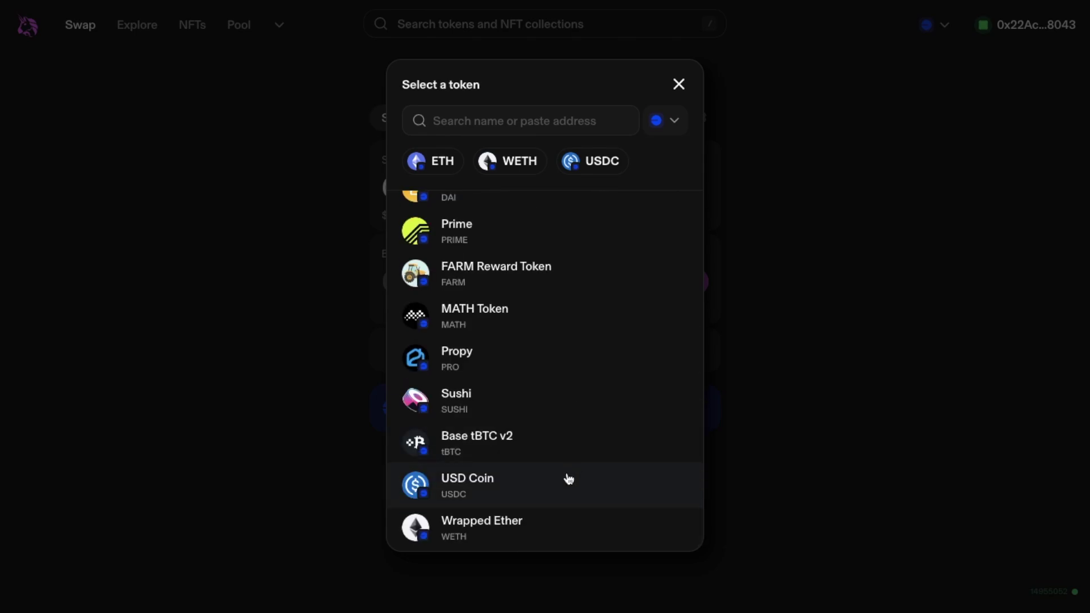
left_click(568, 479)
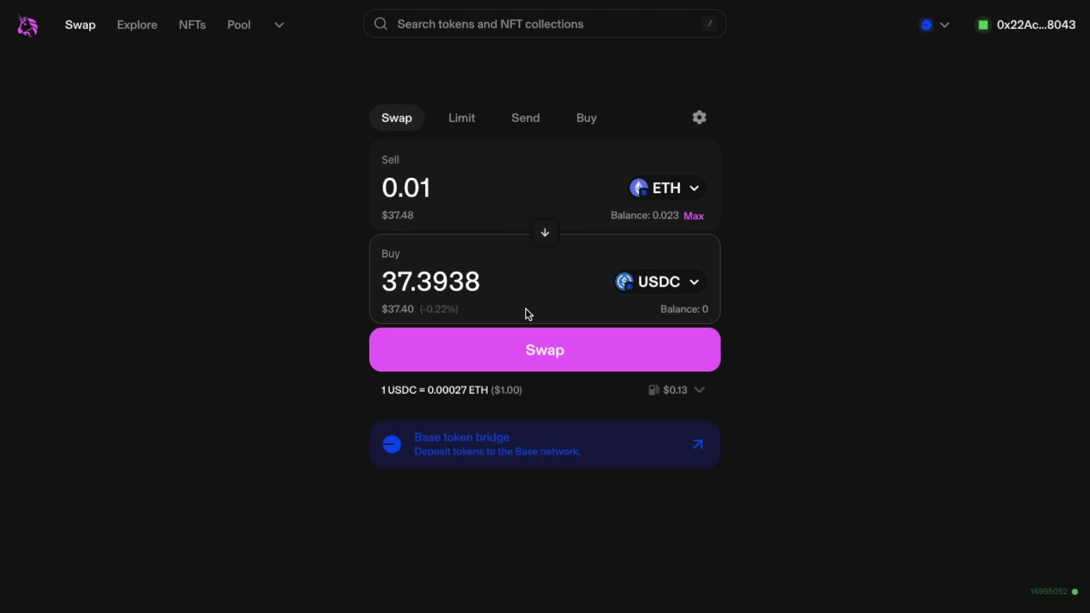
Step: Check the swap's cost details, approve the 0.01 ETH to USDC swap in Uniswap and MetaMask, and close the result
left_click(699, 396)
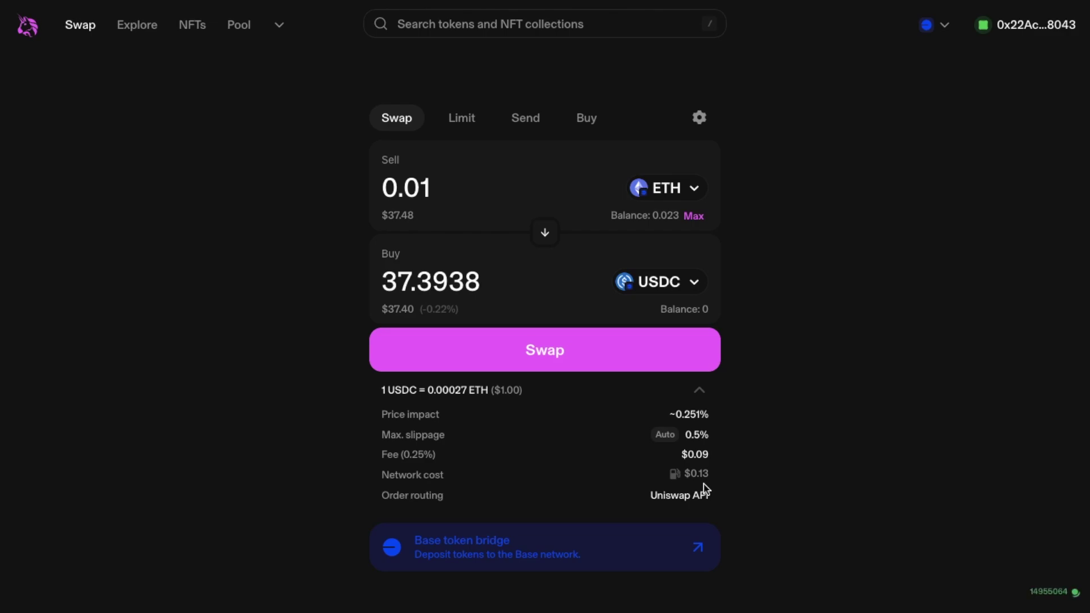
left_click(670, 361)
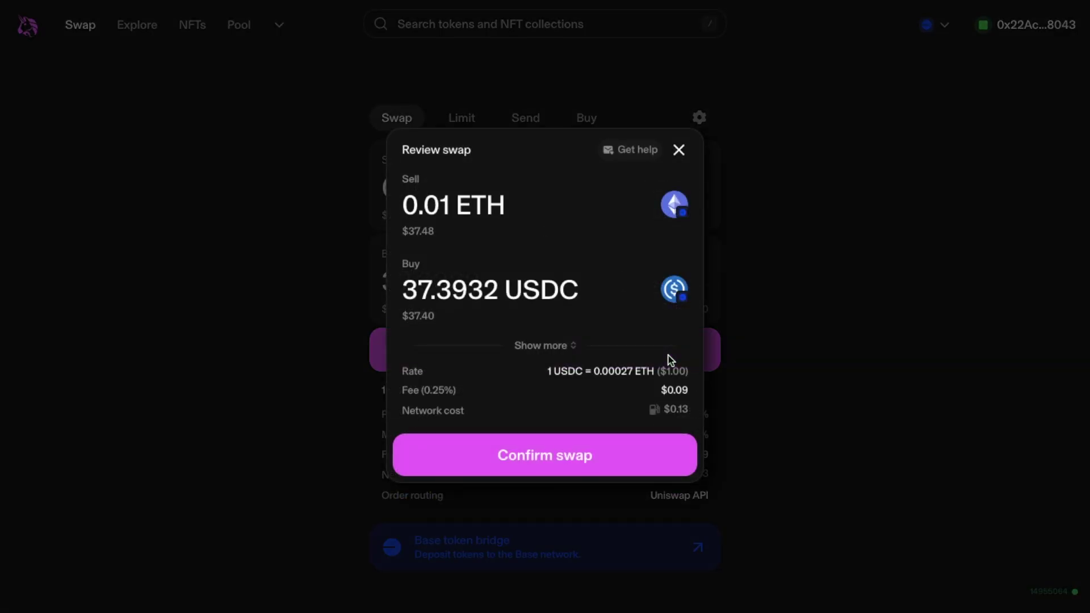
left_click(643, 456)
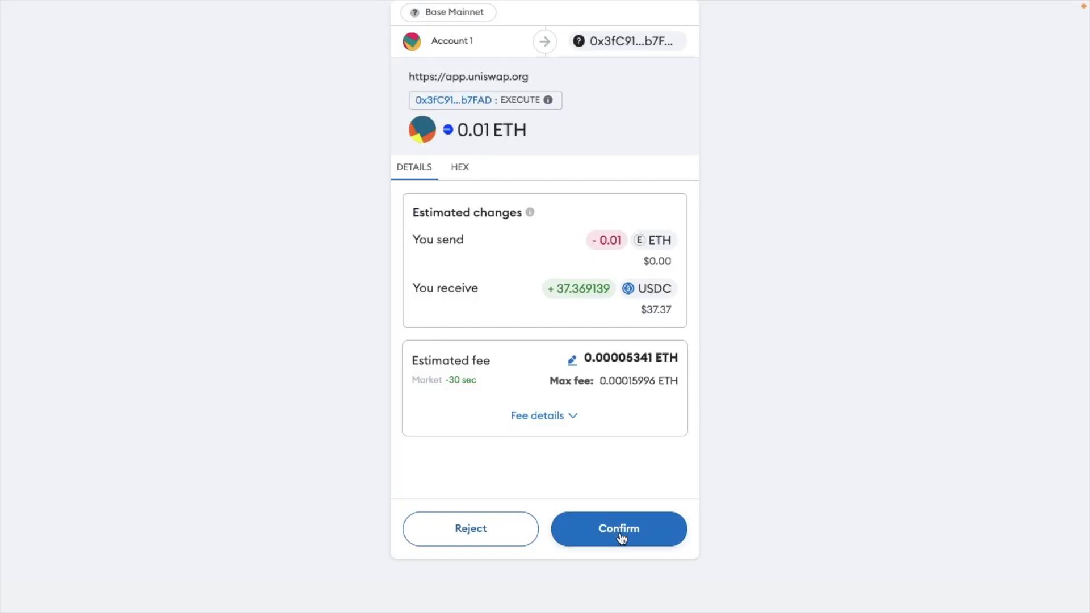
left_click(619, 528)
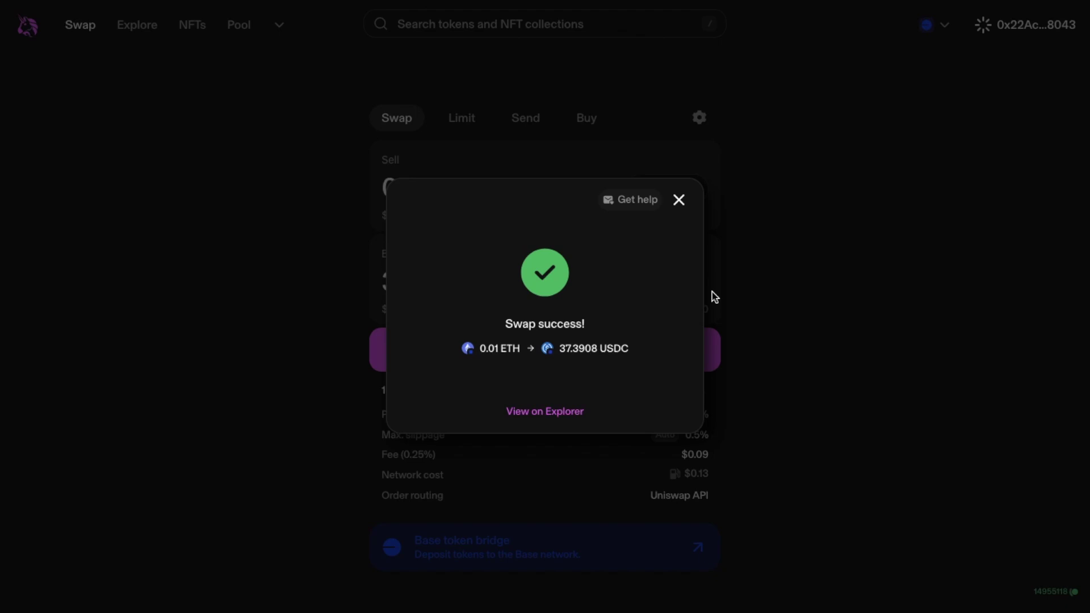
left_click(679, 200)
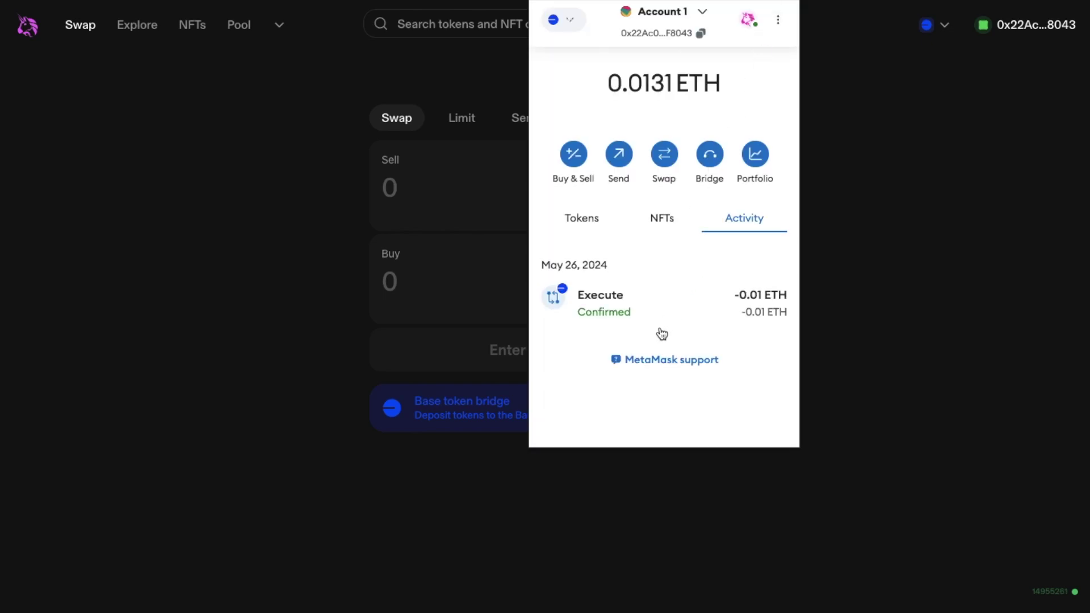
Step: Inspect the Execute transaction from MetaMask's activity on the BaseScan block explorer, and check the wallet's token list
left_click(669, 307)
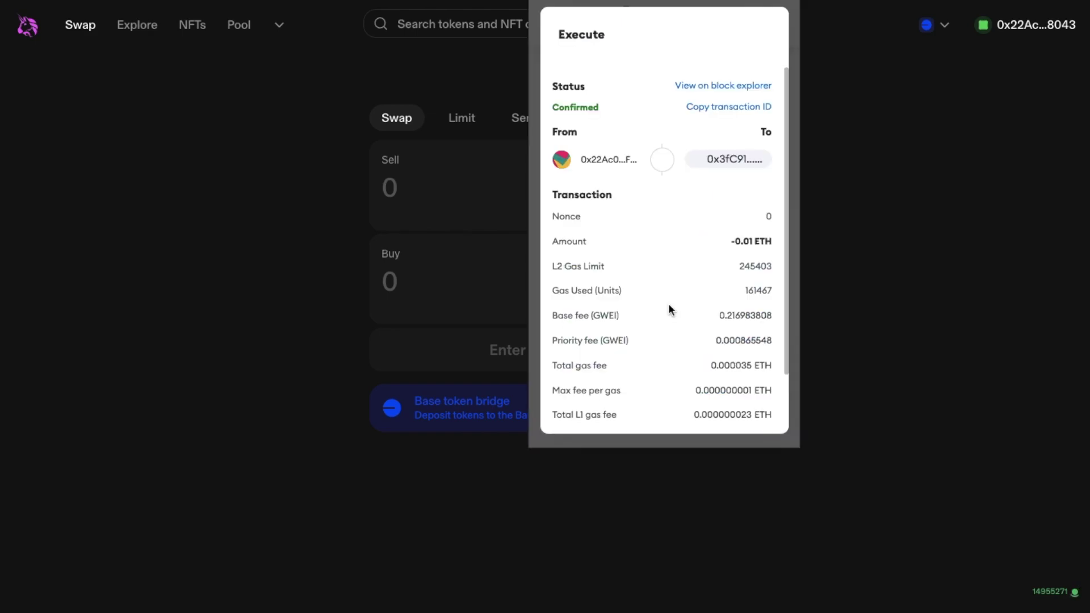
left_click(725, 86)
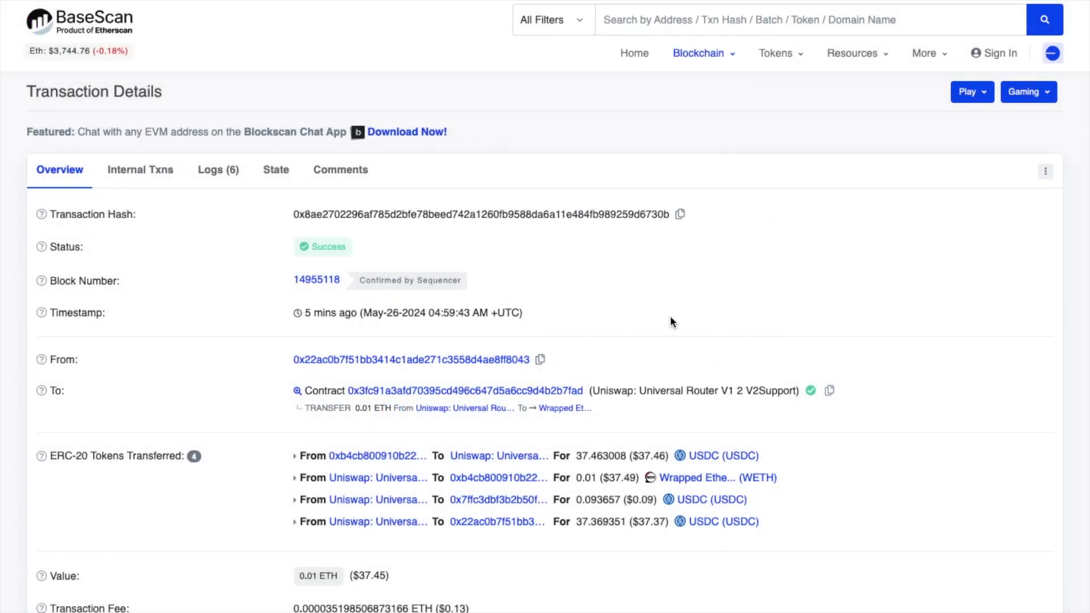
scroll(670, 322, "down", 2)
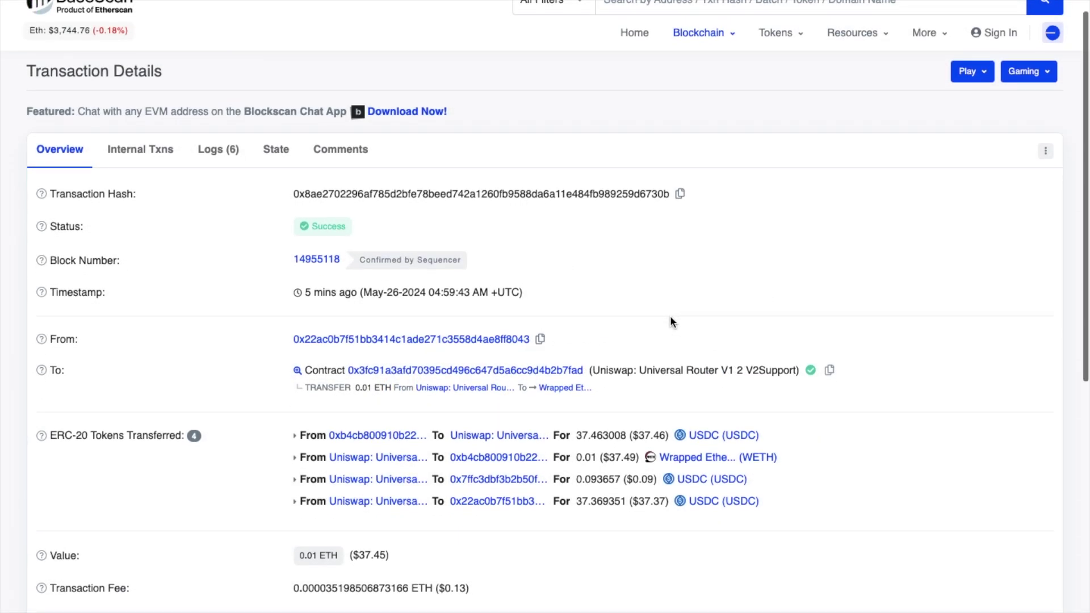
scroll(671, 322, "down", 1)
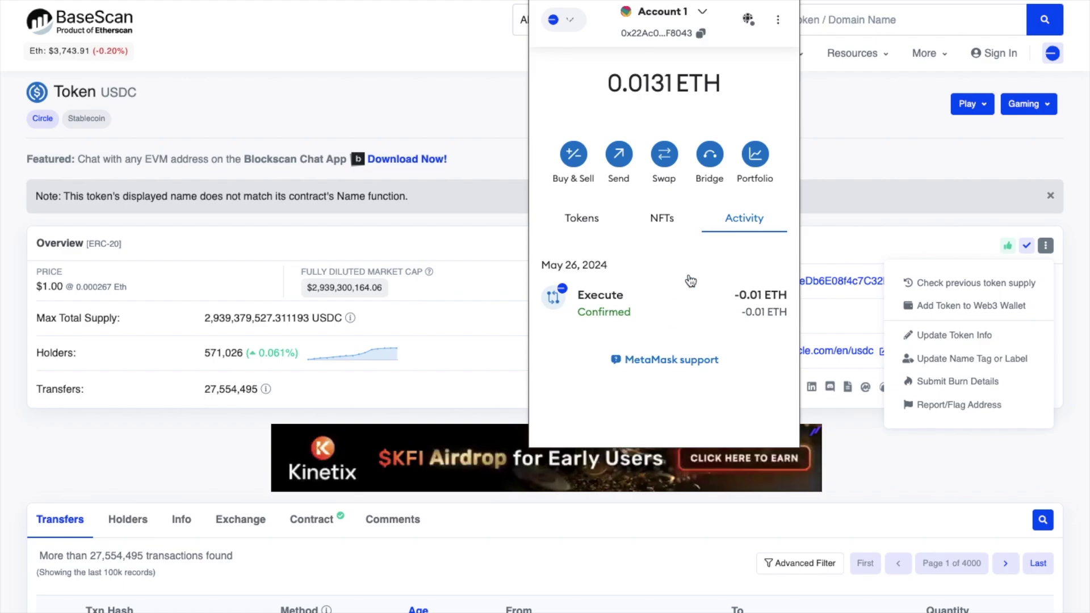
left_click(590, 233)
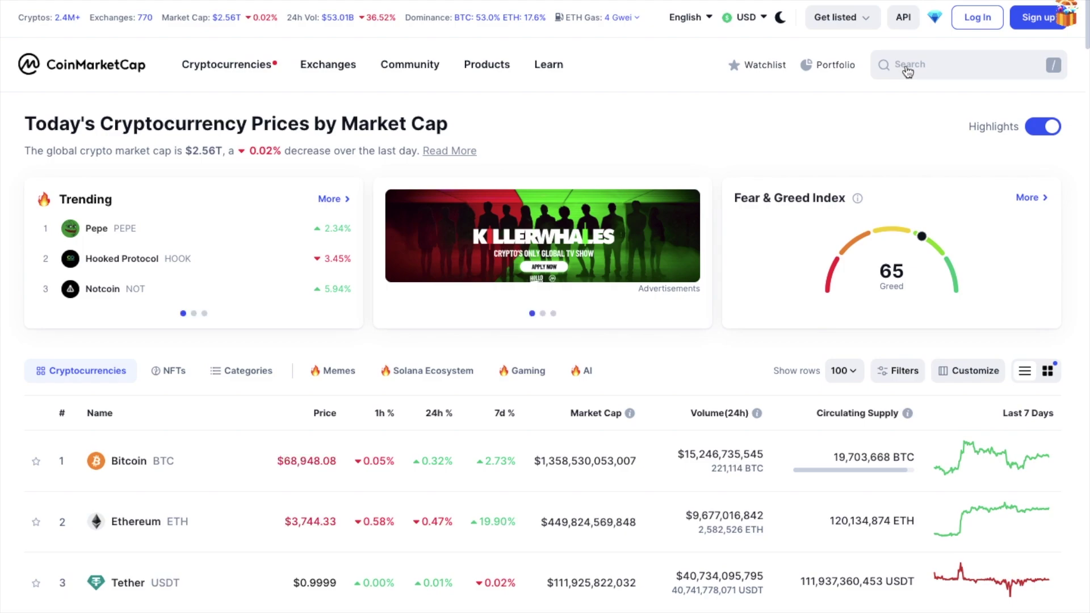
Step: Search CoinMarketCap for "usdc" and open the USDC coin page
left_click(906, 66)
type("usdc")
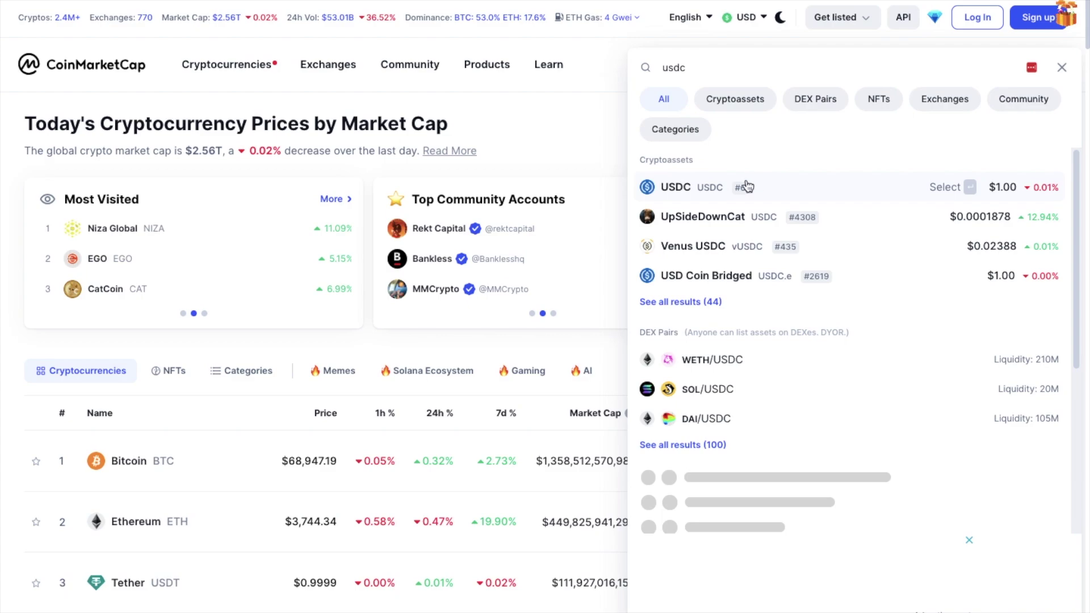
left_click(744, 188)
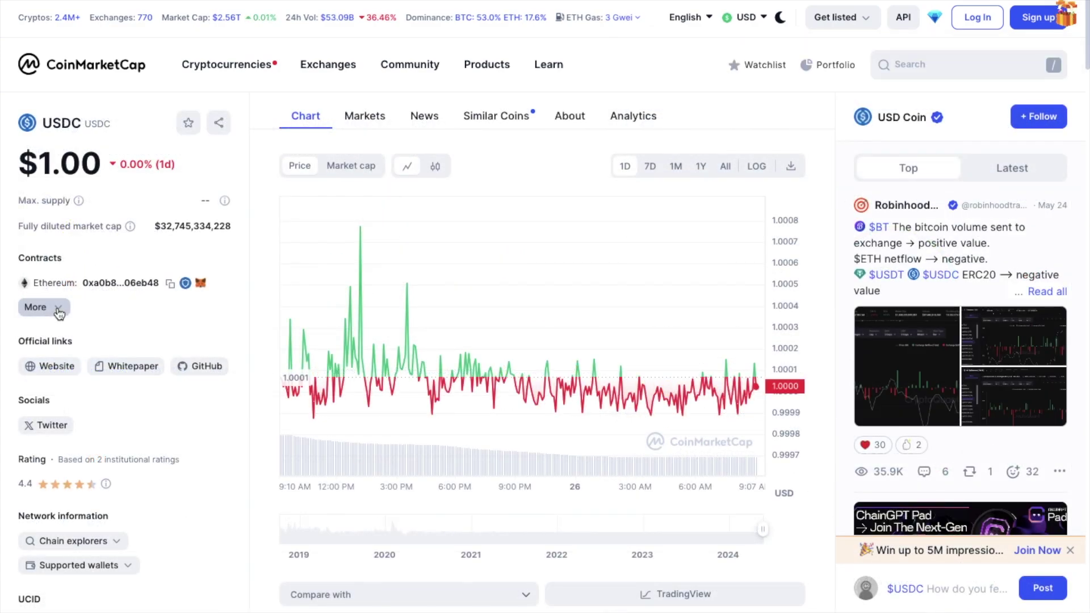
Step: Expand the full list of USDC contracts and get the Base network's contract for use in MetaMask
scroll(59, 313, "down", 1)
left_click(59, 245)
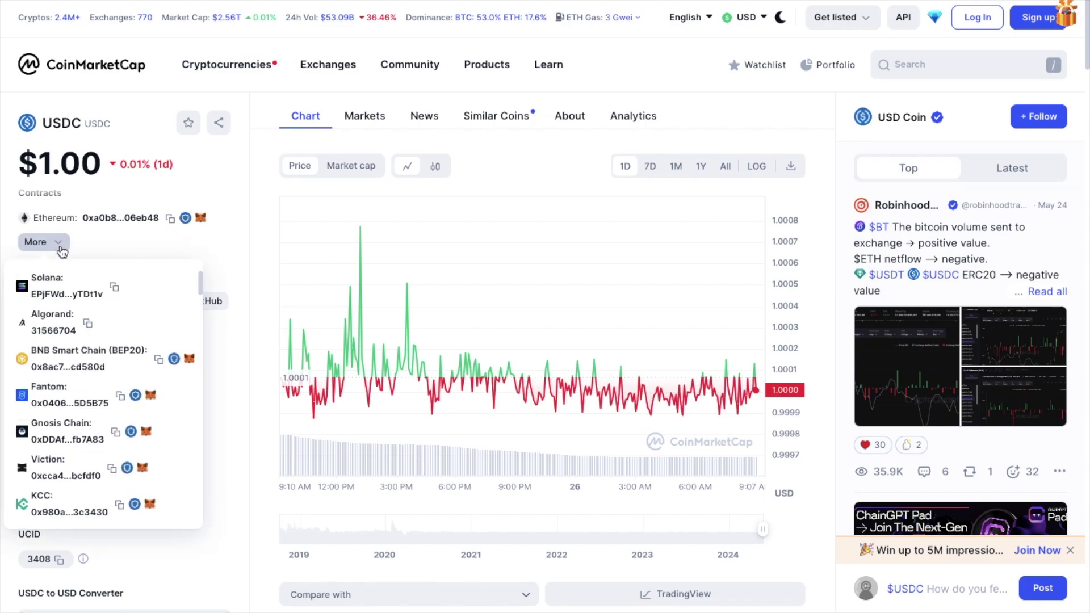
scroll(68, 355, "down", 5)
scroll(68, 355, "down", 10)
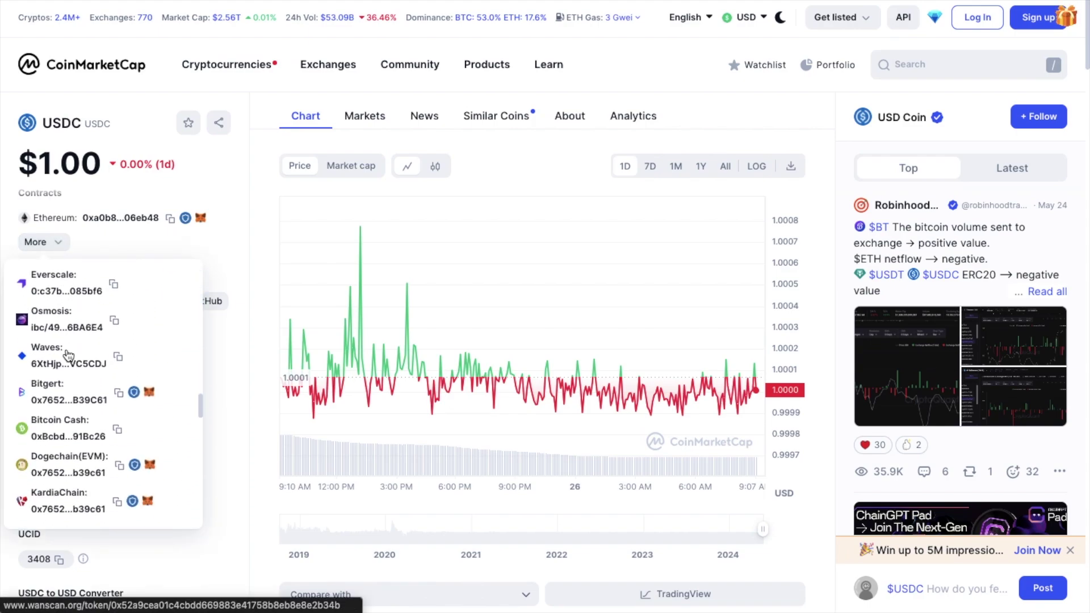
scroll(68, 355, "down", 12)
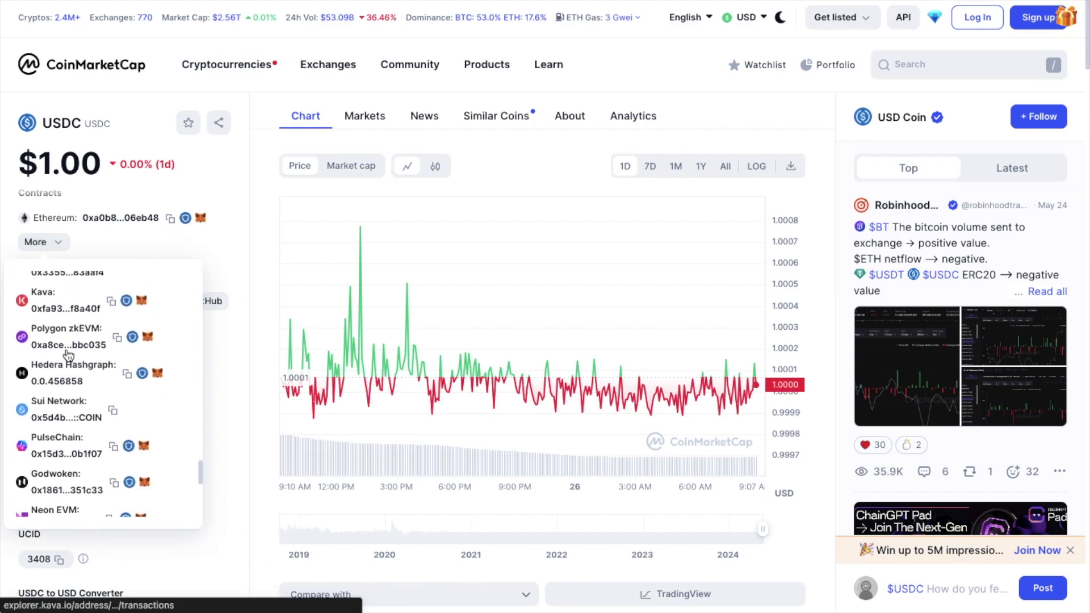
scroll(68, 355, "down", 1)
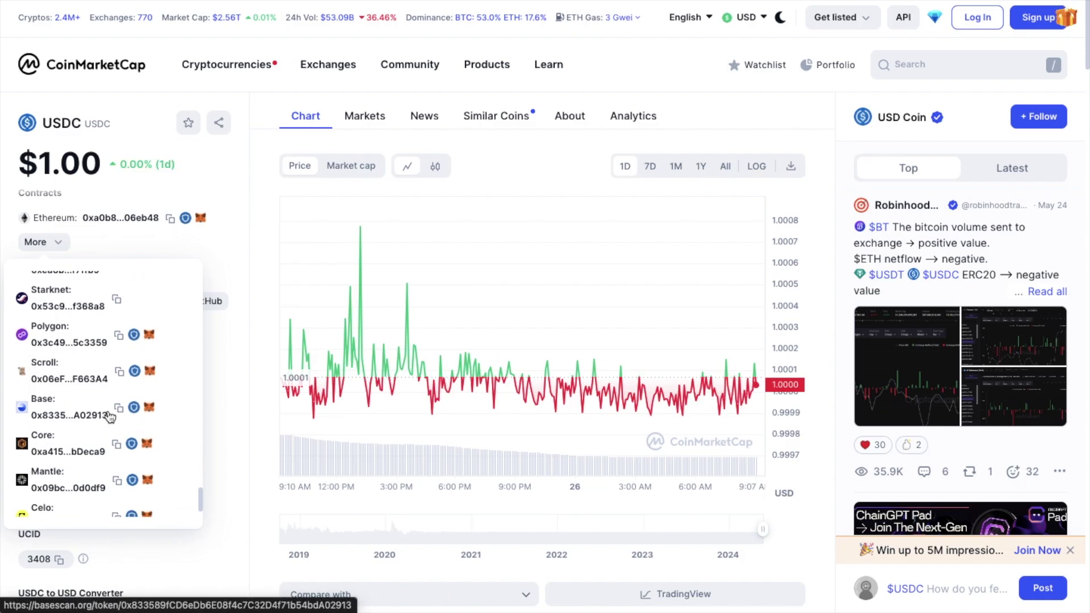
left_click(149, 408)
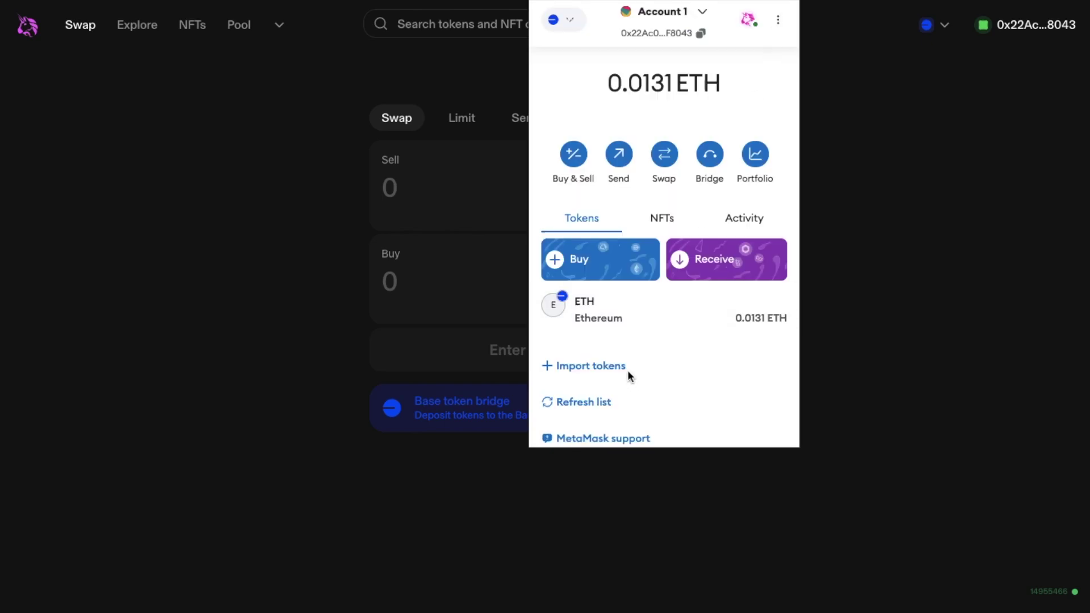
Step: Import USDC as a custom token into MetaMask on Base by pasting its Base contract address
left_click(608, 366)
left_click(596, 243)
key("ctrl+v")
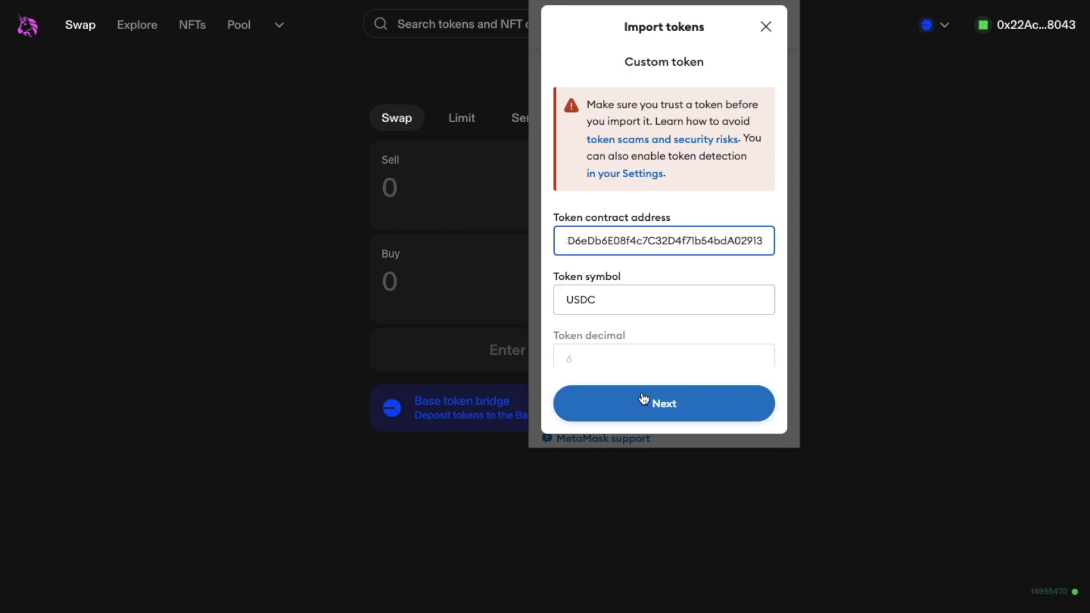
scroll(640, 294, "down", 1)
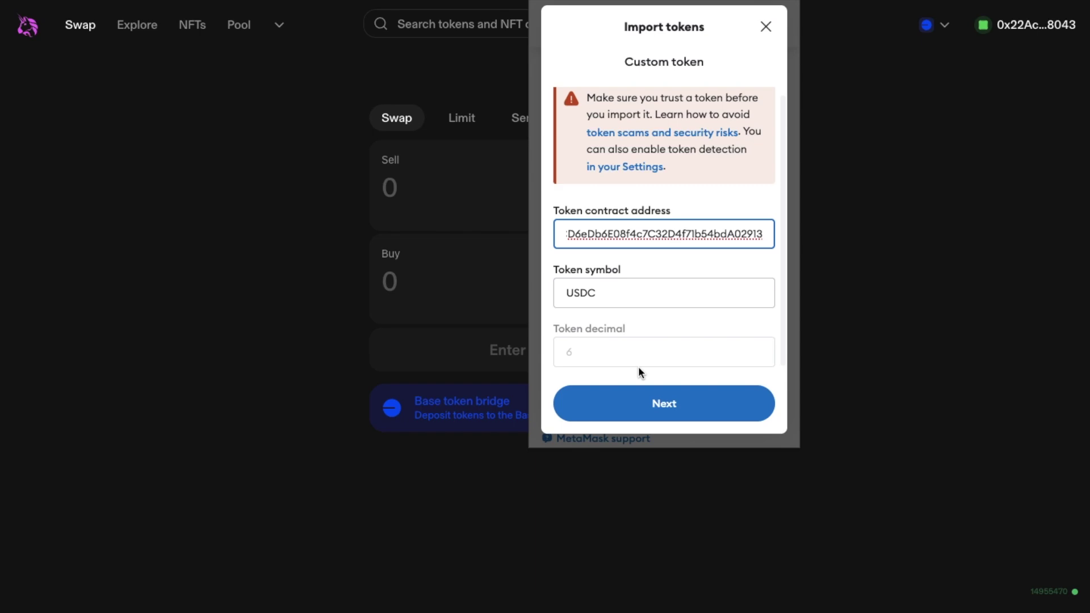
left_click(642, 404)
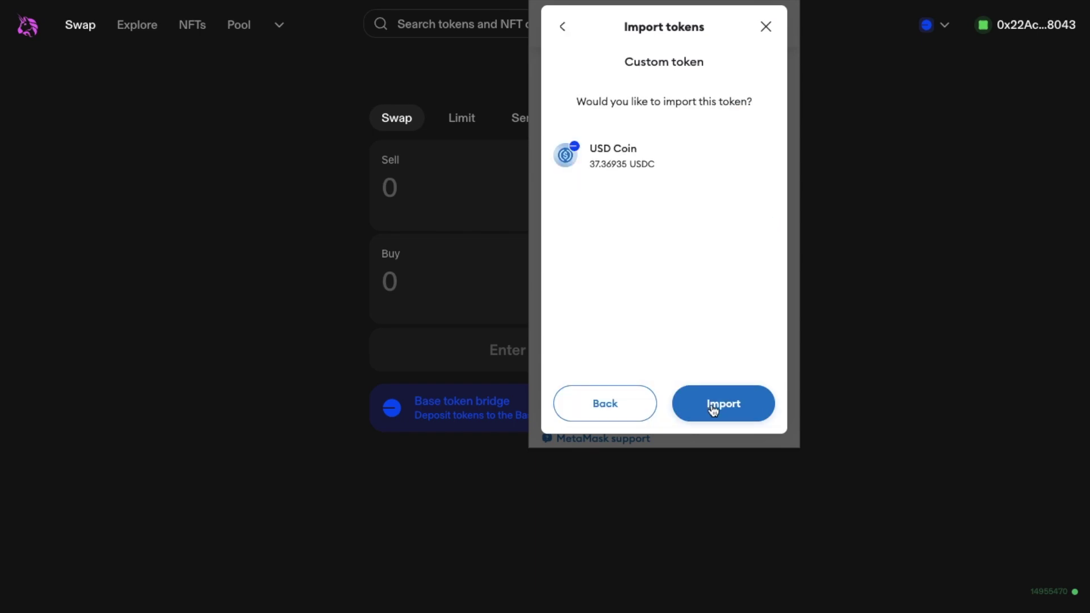
left_click(713, 404)
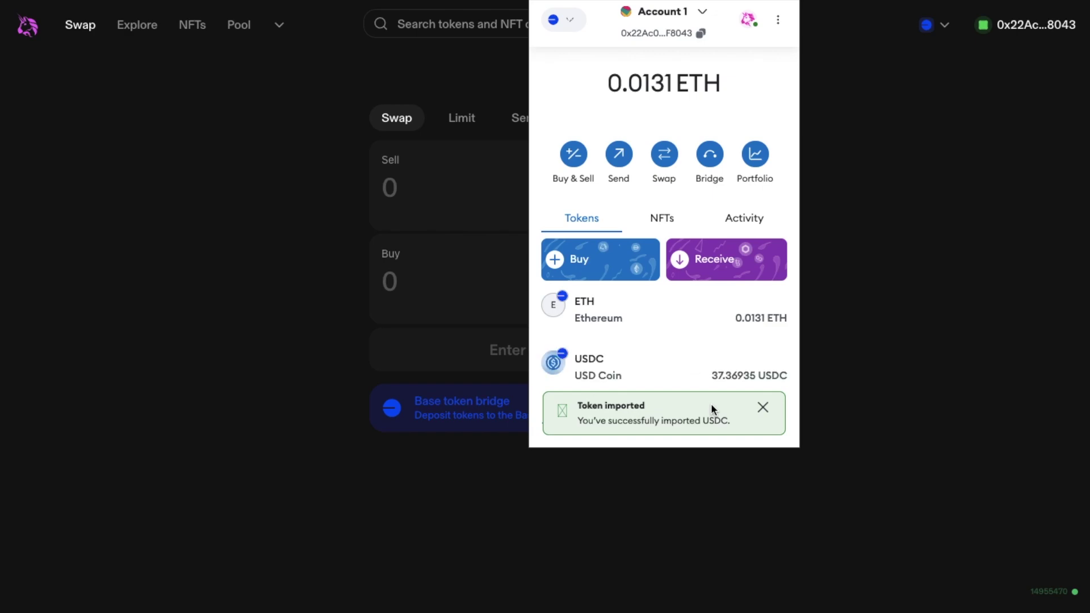